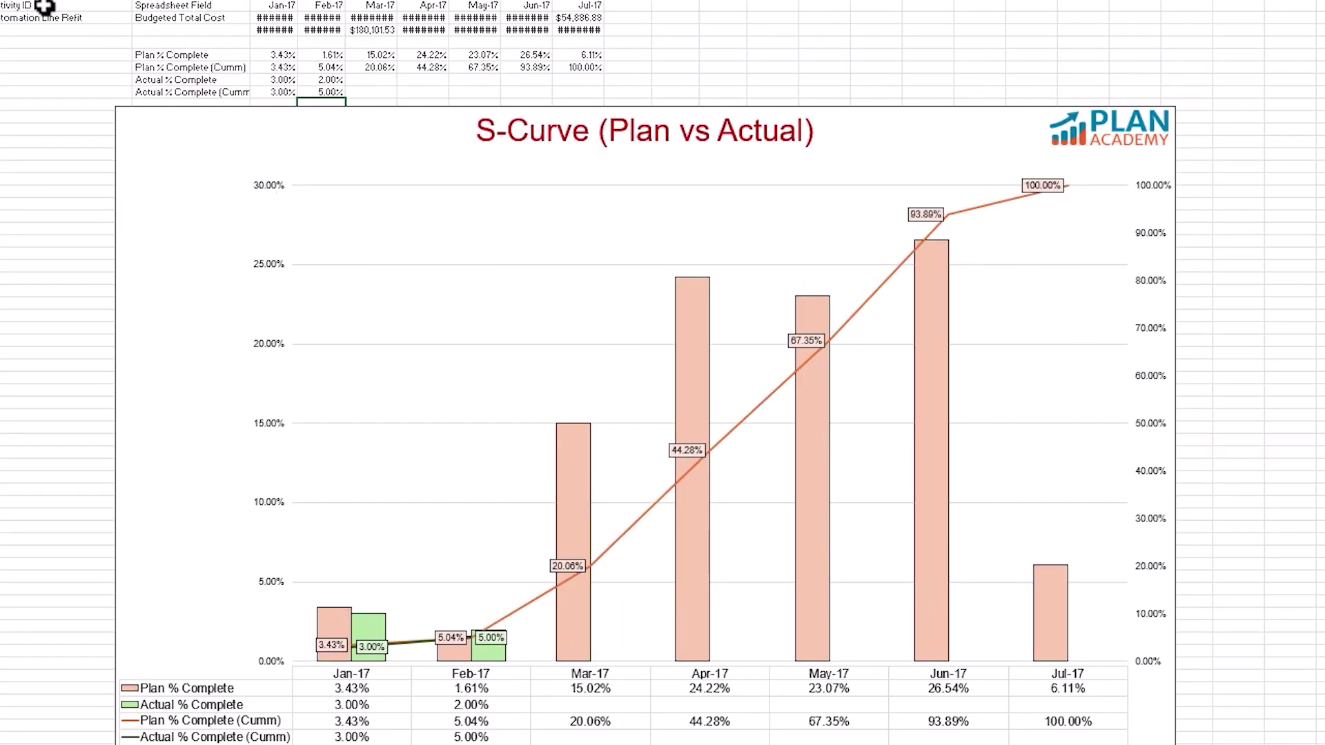
Paste the Budgeted Labor Units data over row 2 so the S-curve chart updates
{"action": "right_click", "coordinate": [42, 7]}
{"action": "left_click", "coordinate": [64, 93]}
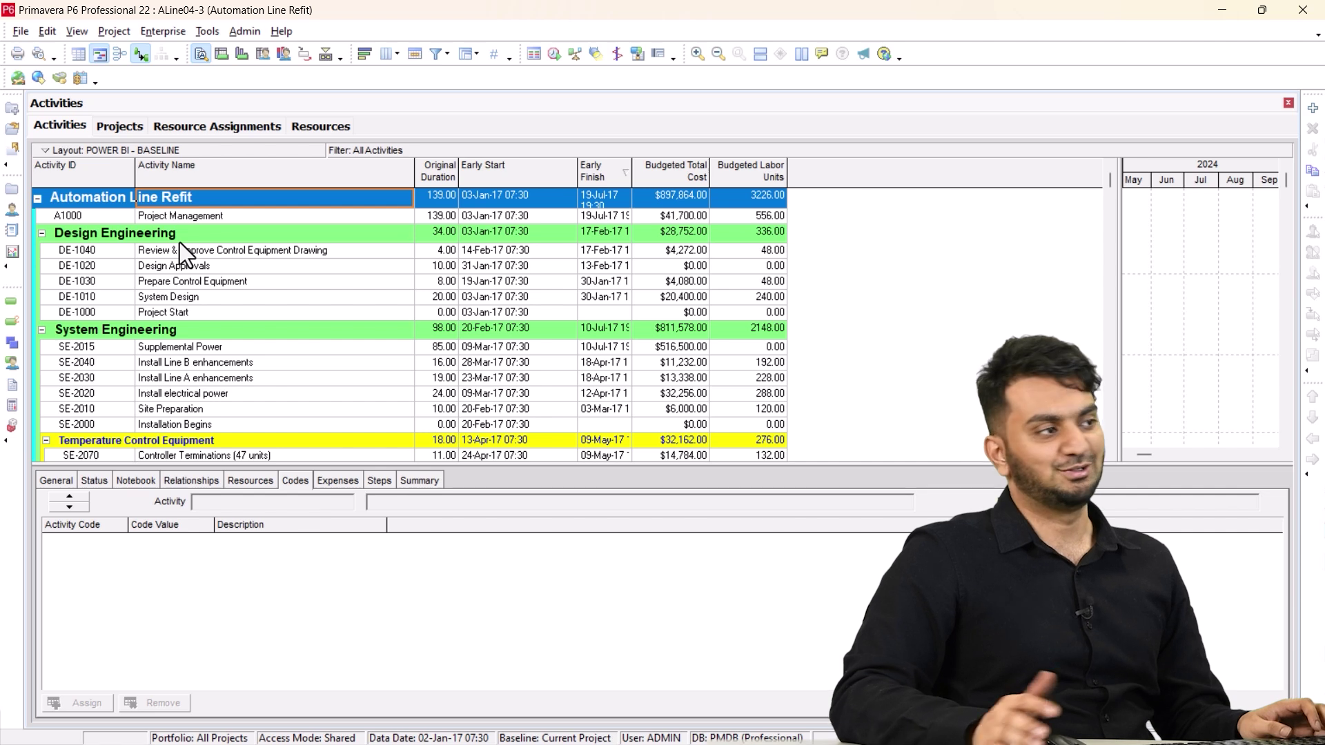
Highlight the project's Budgeted Total Cost and Budgeted Labor Units cells, then go to layout options
{"action": "left_click", "coordinate": [664, 196]}
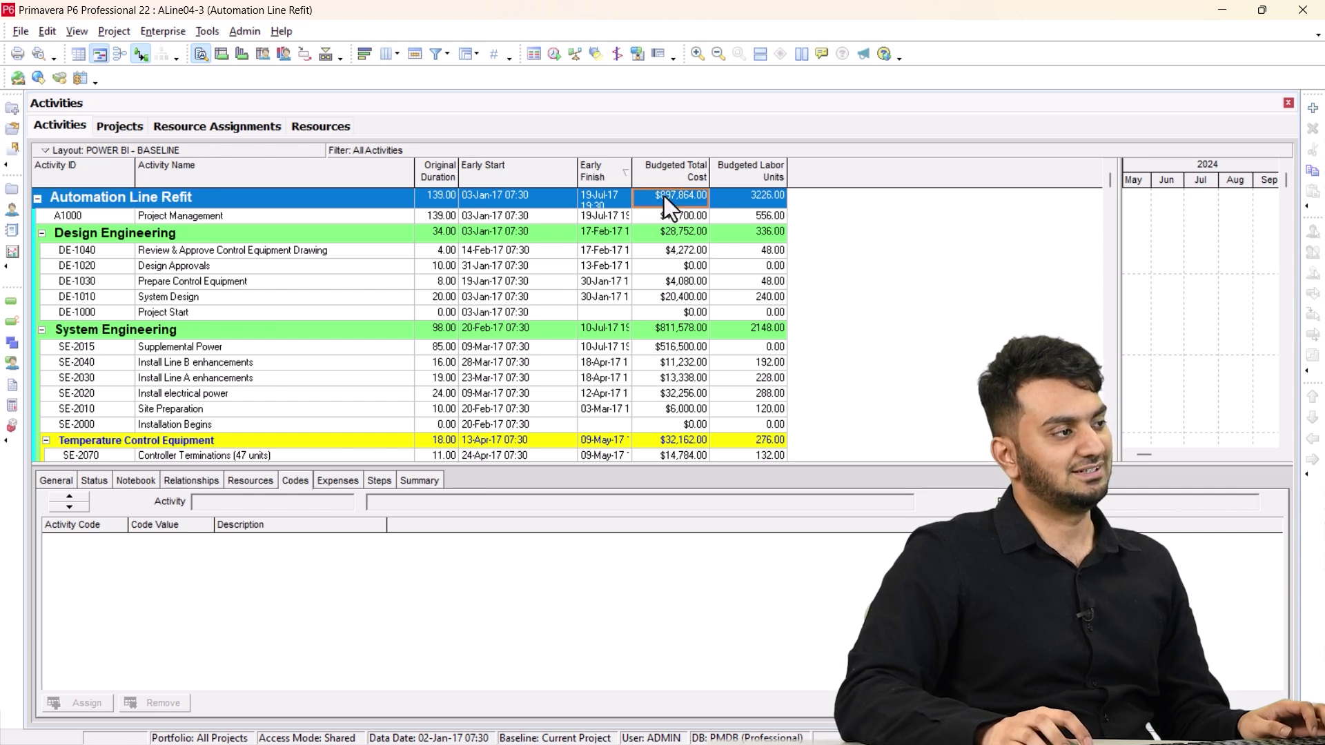
{"action": "left_click", "coordinate": [760, 195]}
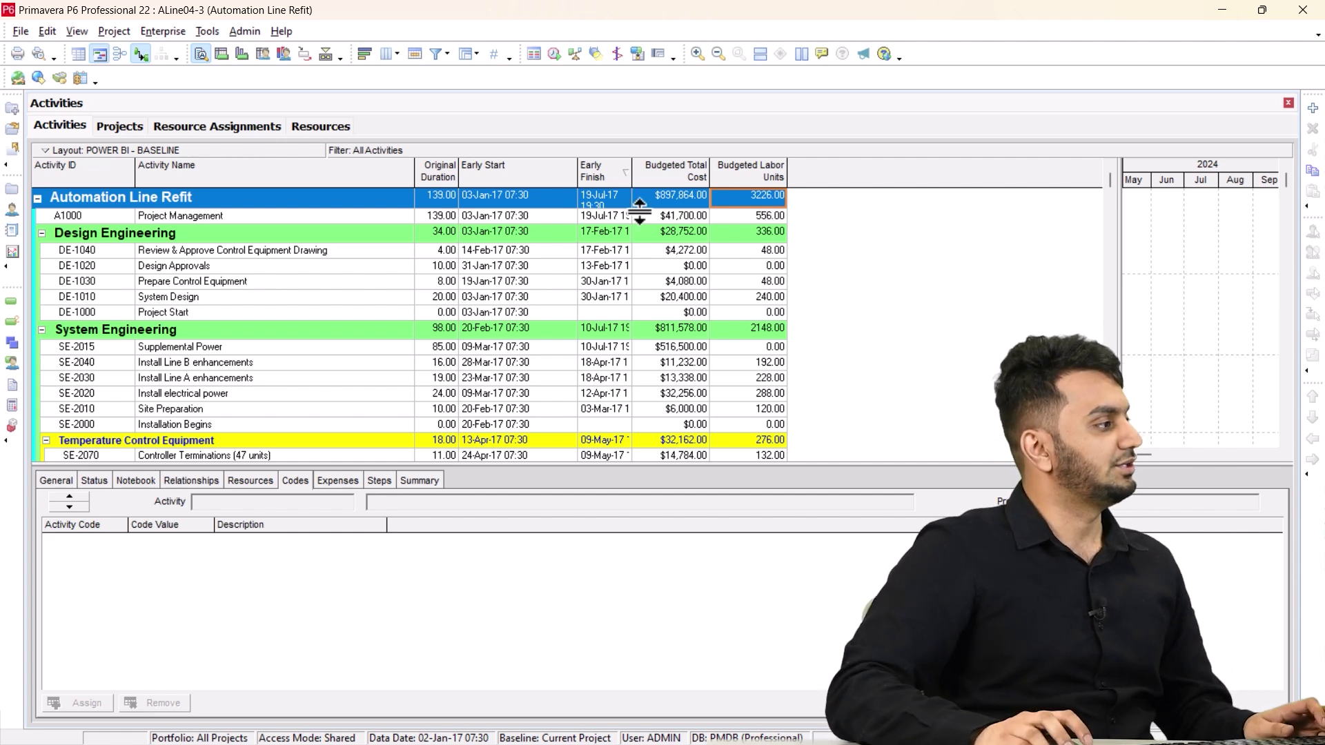
{"action": "left_click", "coordinate": [157, 197]}
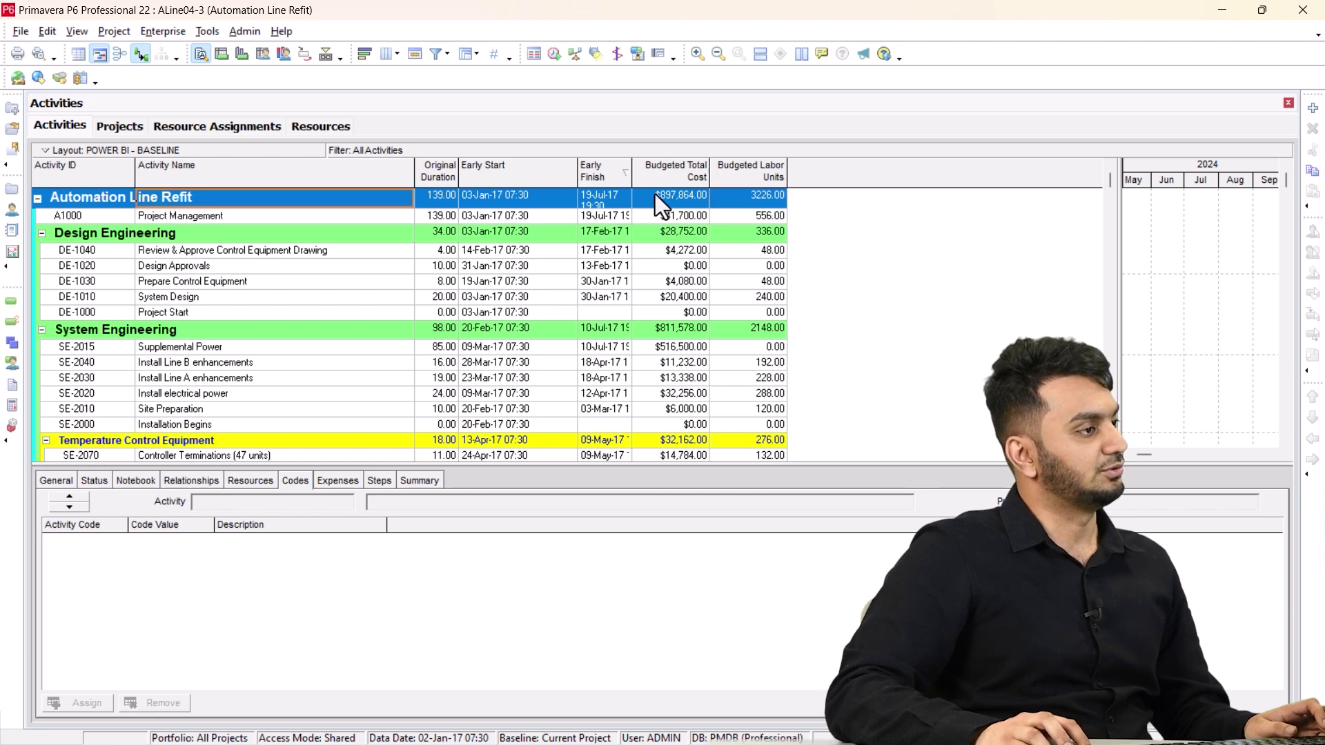
{"action": "left_click", "coordinate": [687, 193]}
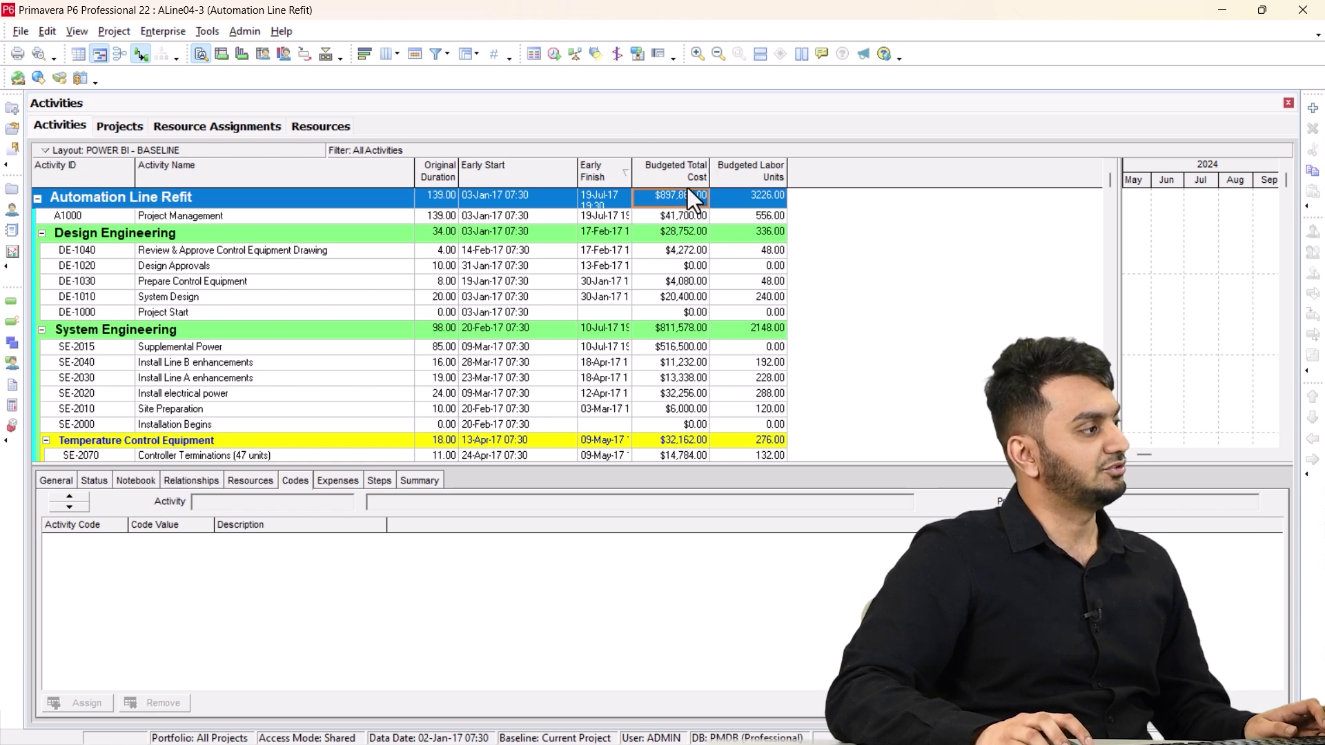
{"action": "left_click", "coordinate": [118, 151]}
Apply the Reporting in Excel - YT layout without saving changes to the current layout
{"action": "mouse_move", "coordinate": [172, 167]}
{"action": "left_click", "coordinate": [241, 169]}
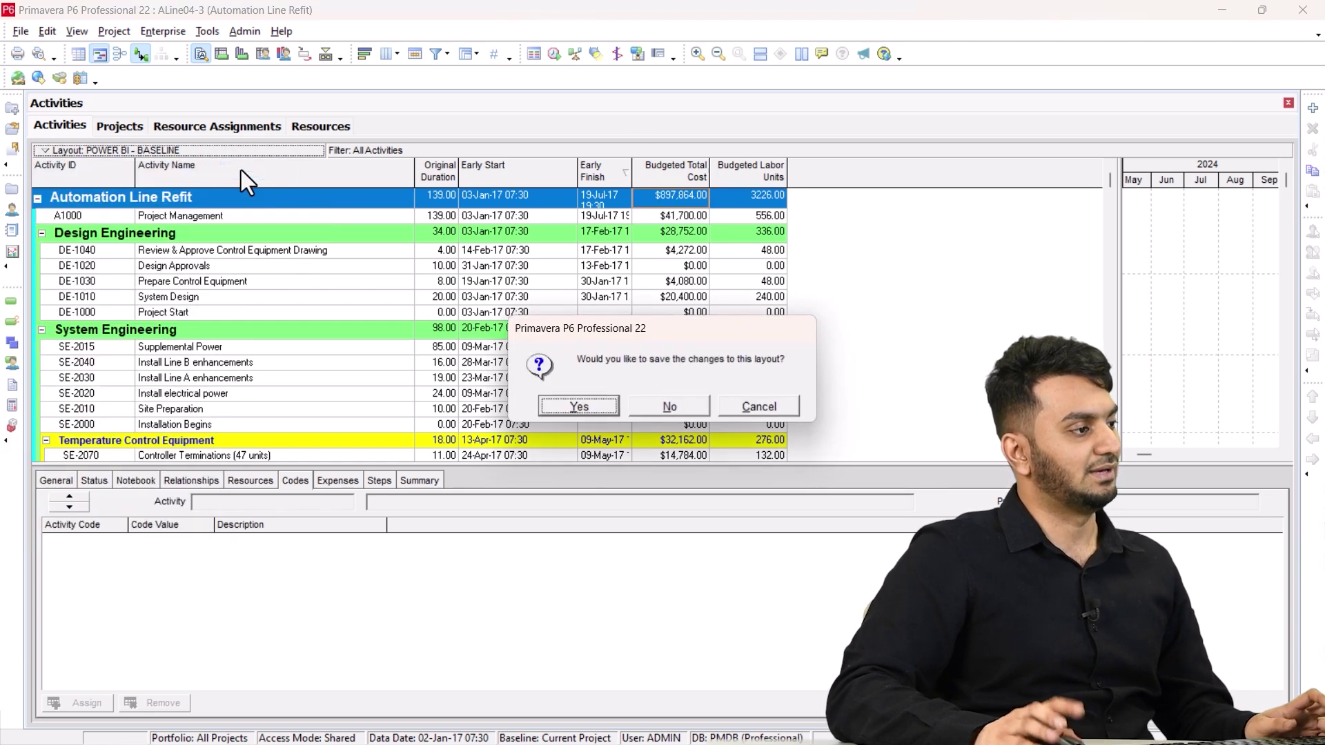
{"action": "left_click", "coordinate": [688, 406]}
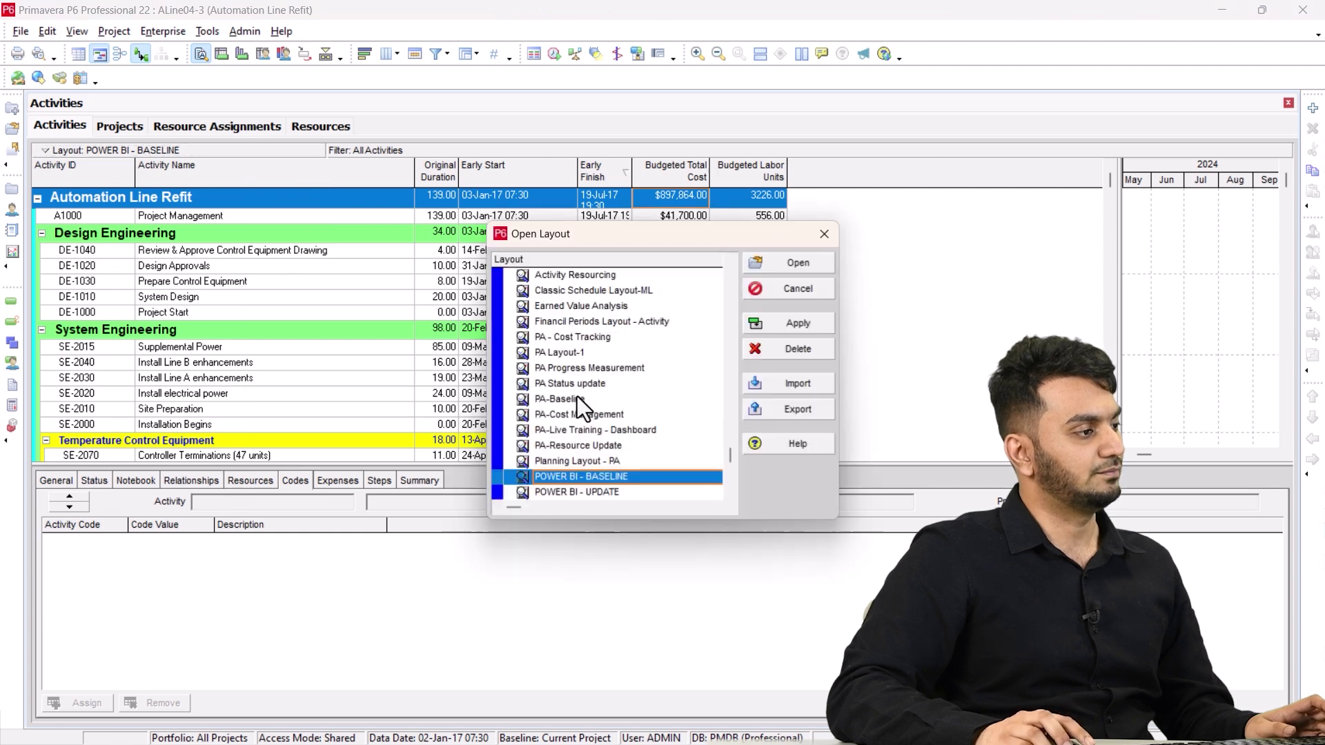
{"action": "left_click", "coordinate": [604, 462]}
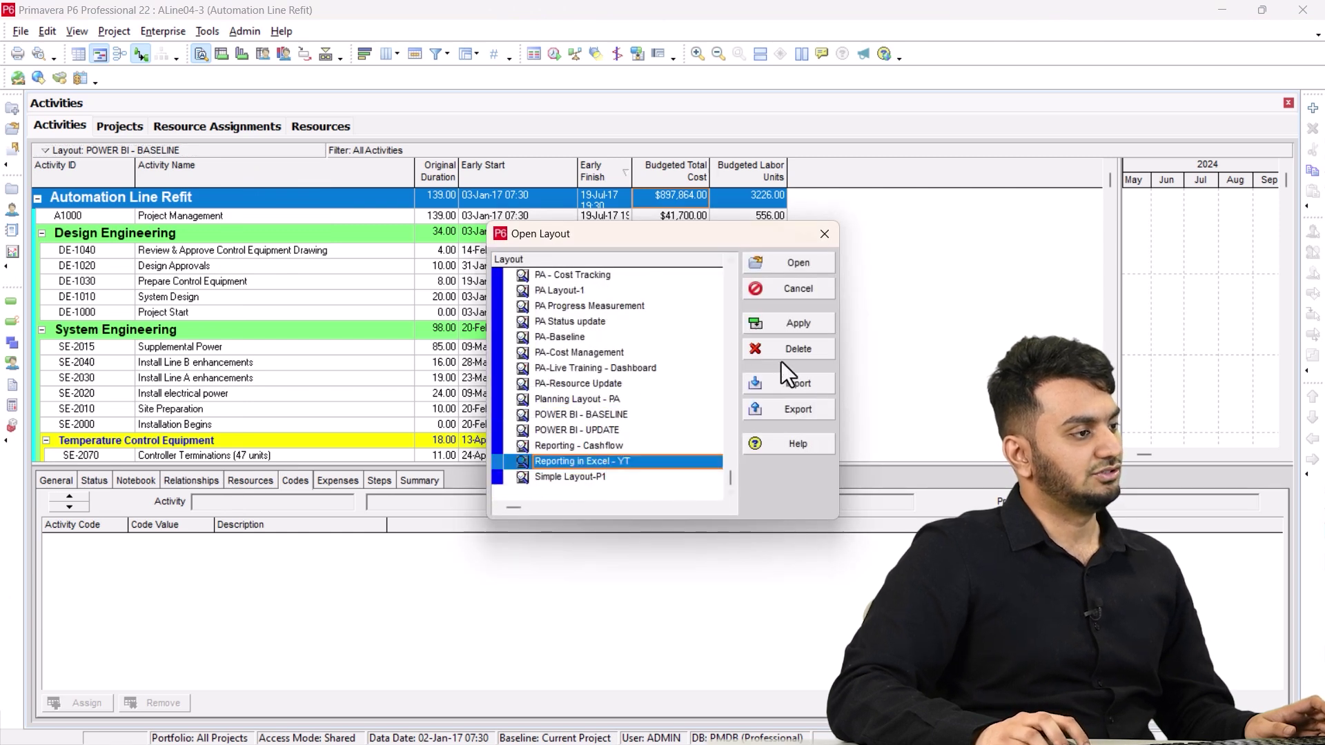
{"action": "left_click", "coordinate": [787, 323]}
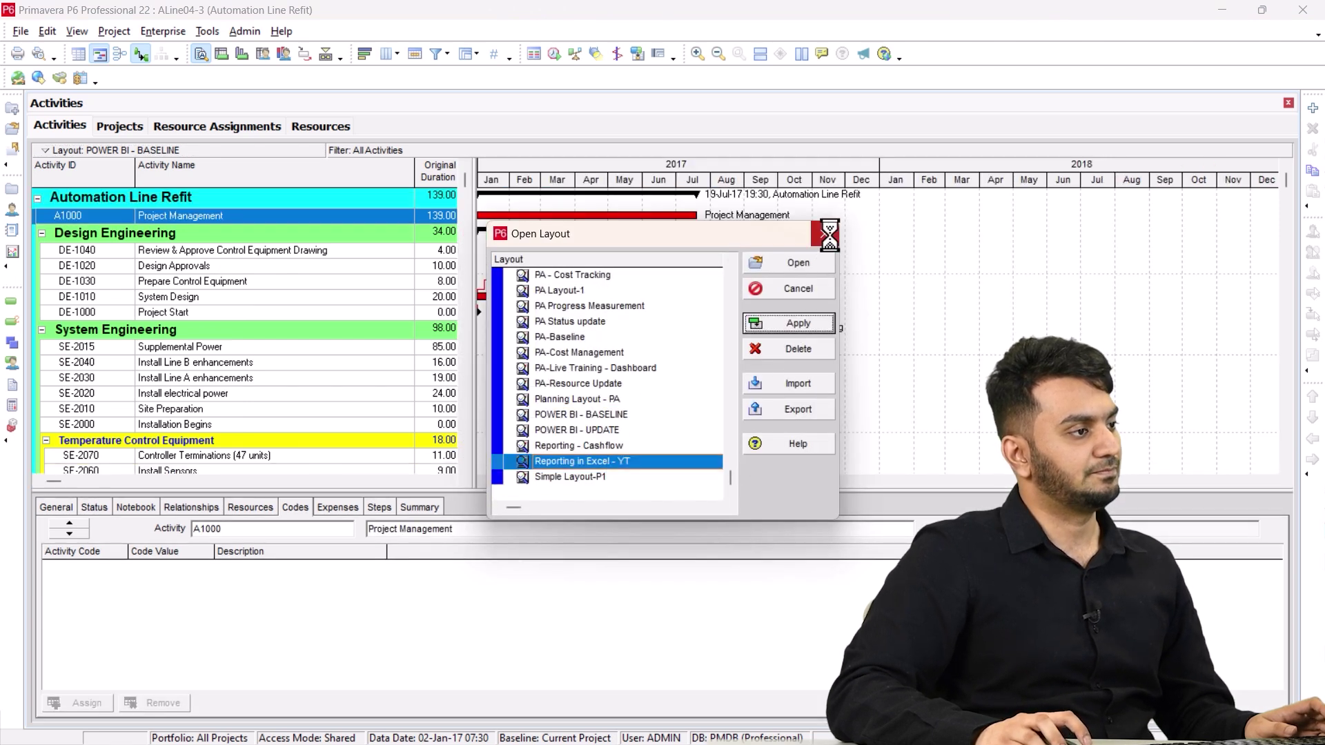
{"action": "left_click", "coordinate": [828, 233]}
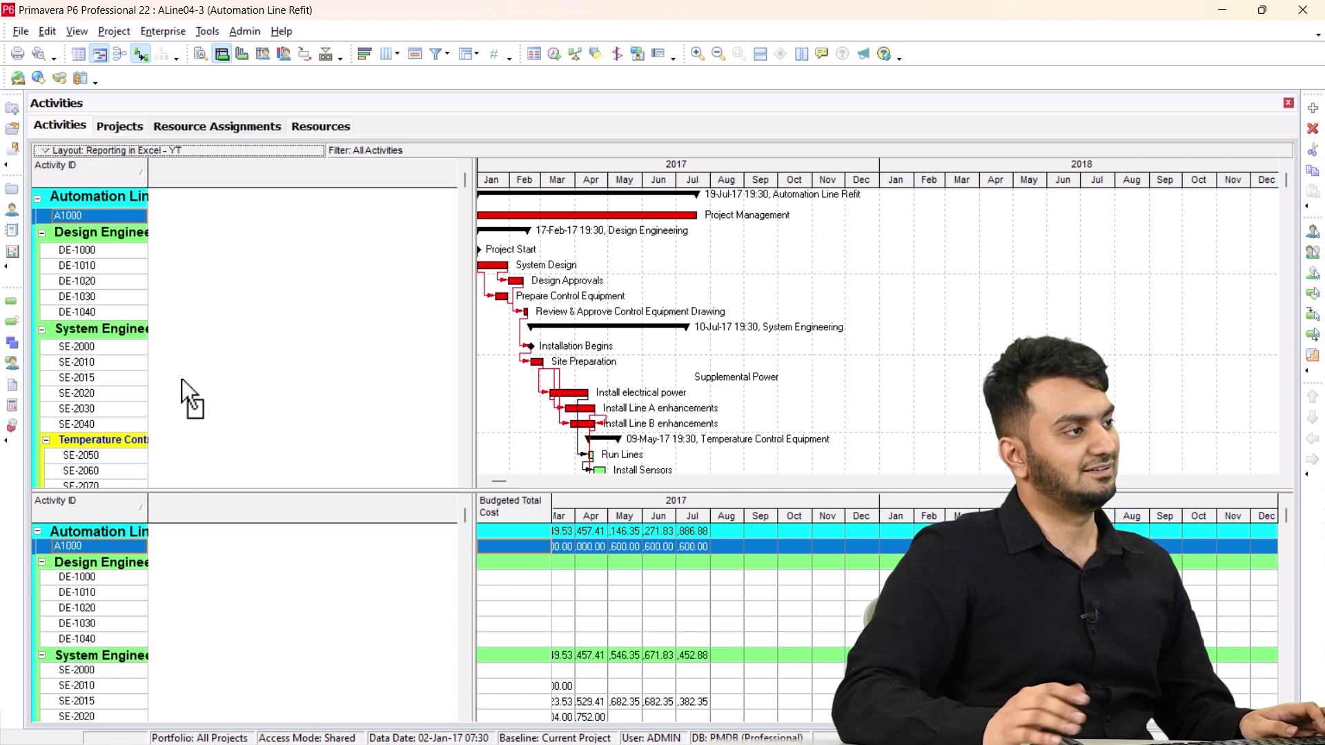
Switch to the S-Curve Template workbook and inspect its empty Plan vs Actual chart
{"action": "key", "text": "alt+Tab"}
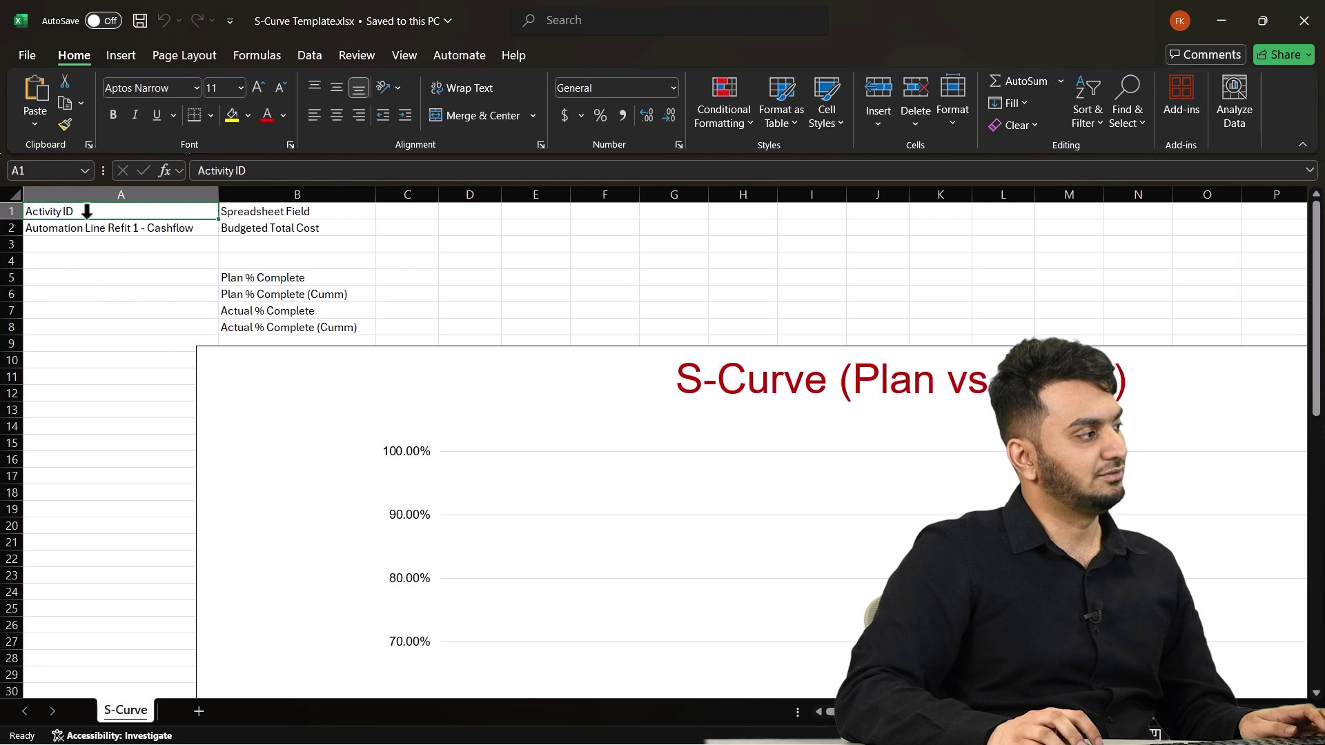
{"action": "left_click", "coordinate": [300, 217]}
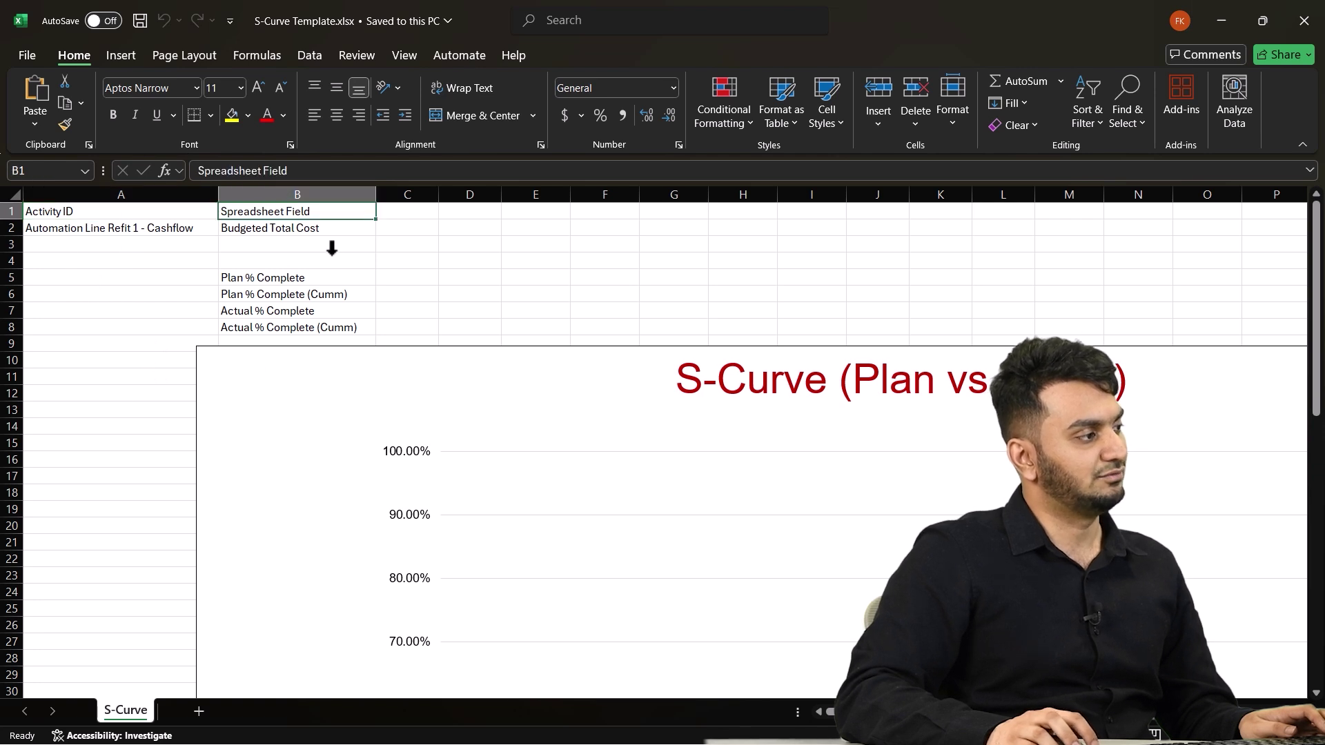
{"action": "left_click", "coordinate": [736, 352]}
{"action": "scroll", "coordinate": [714, 365], "scroll_direction": "down", "scroll_amount": 2}
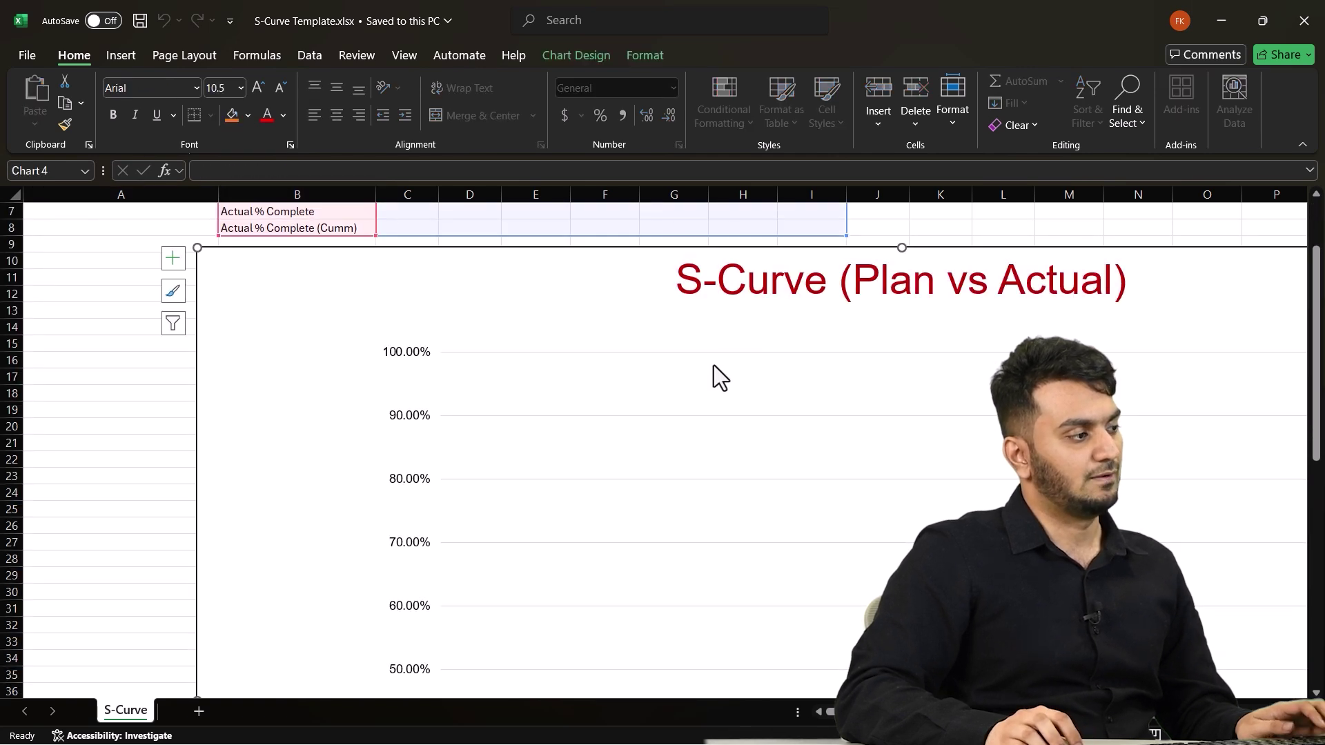
{"action": "scroll", "coordinate": [662, 442], "scroll_direction": "down", "scroll_amount": 5}
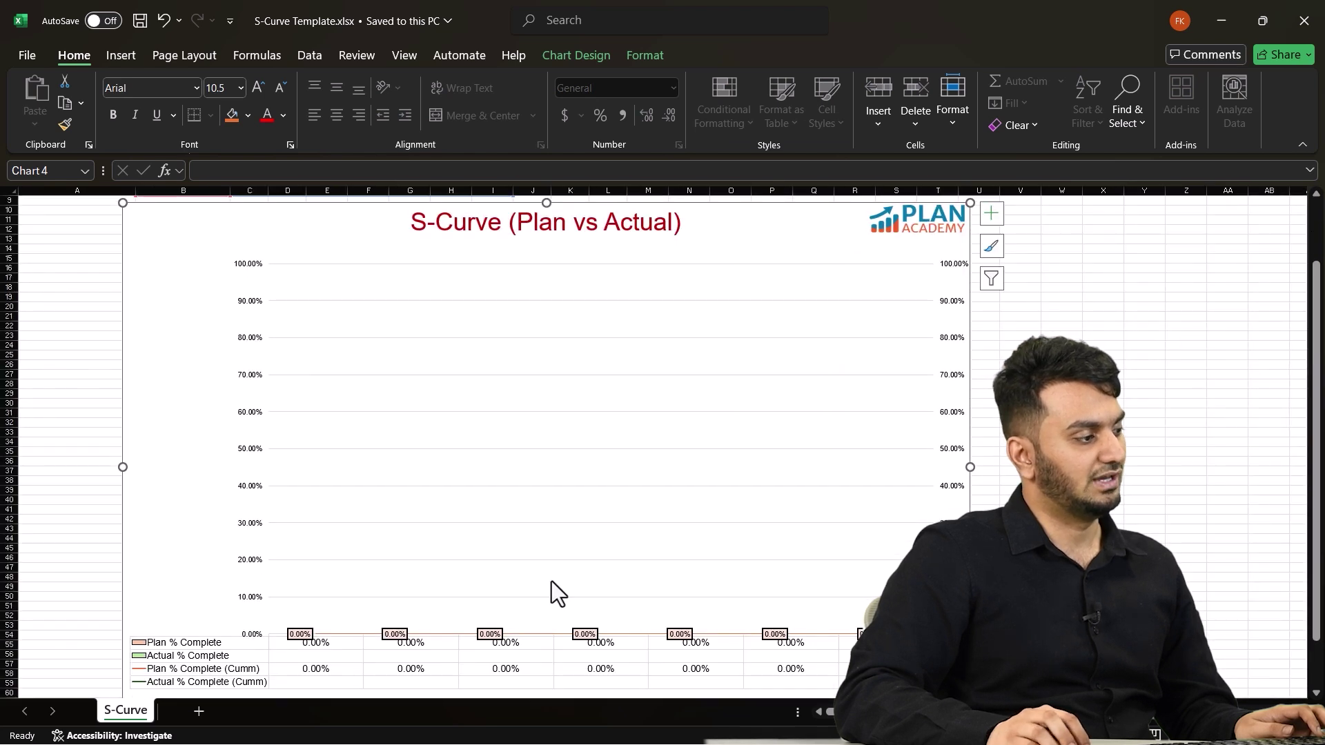
{"action": "scroll", "coordinate": [476, 594], "scroll_direction": "down", "scroll_amount": 2}
{"action": "scroll", "coordinate": [366, 598], "scroll_direction": "up", "scroll_amount": 3}
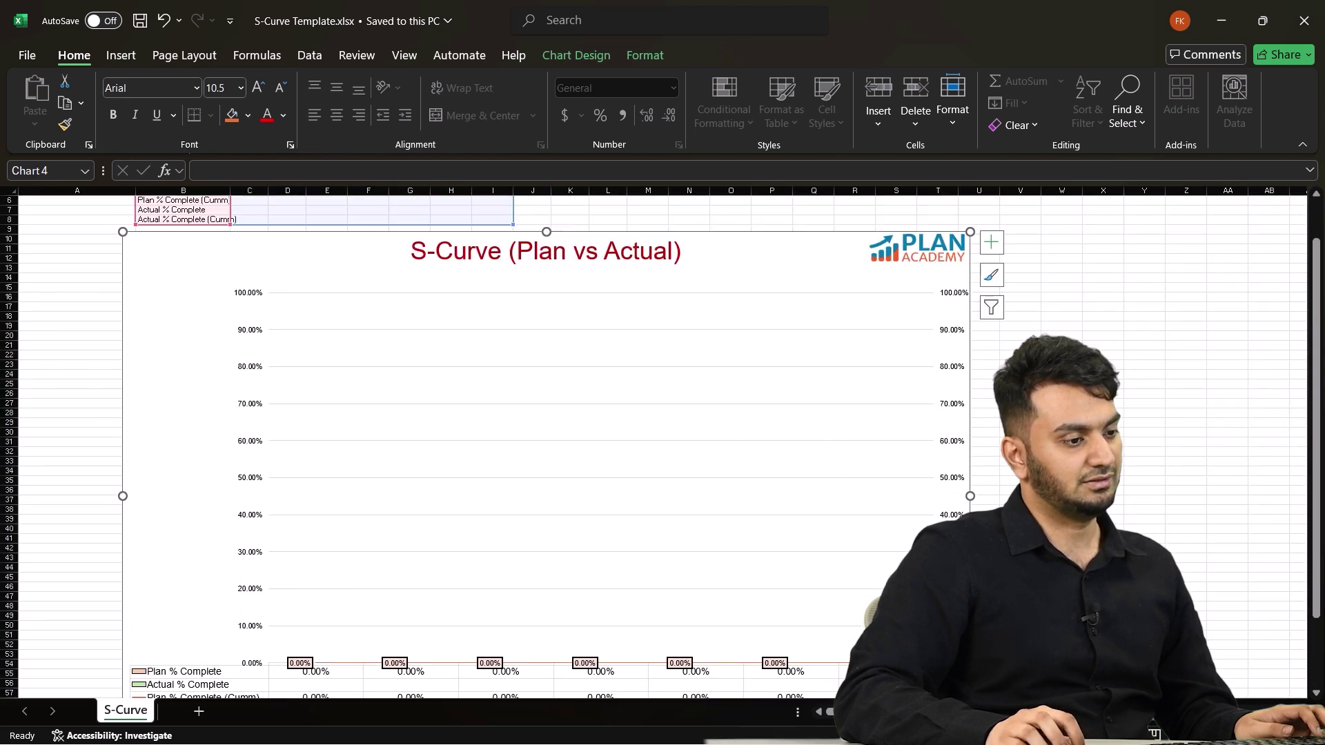
{"action": "scroll", "coordinate": [654, 443], "scroll_direction": "down", "scroll_amount": 2}
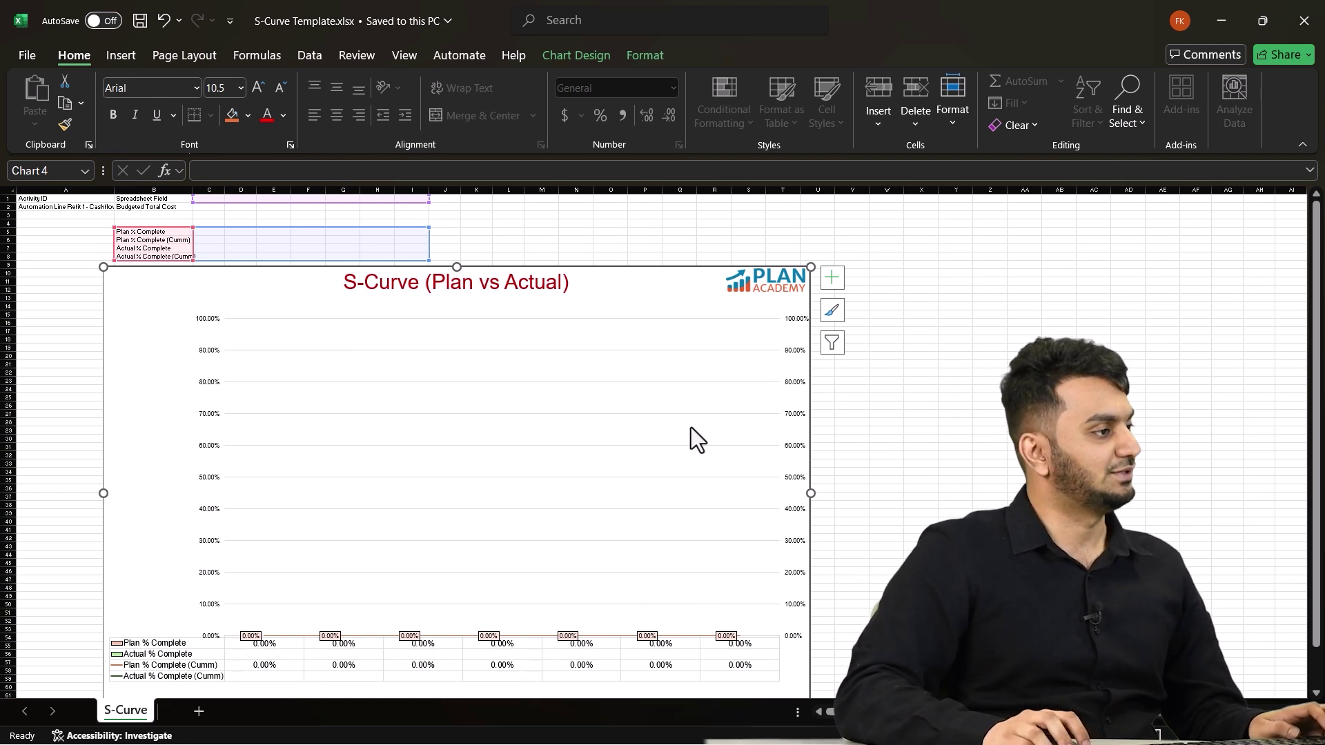
Copy the Automation Line Refit monthly data row from P6 and return to Excel
{"action": "key", "text": "alt+Tab"}
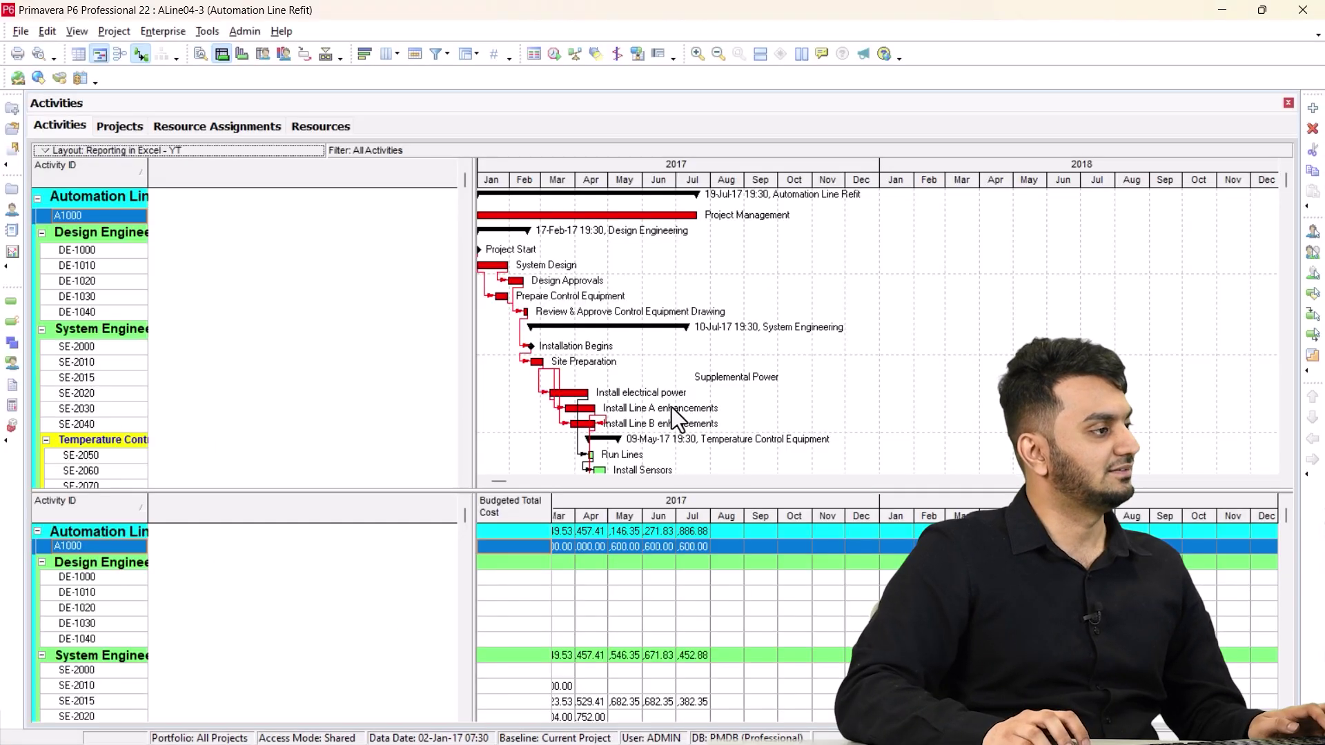
{"action": "left_click", "coordinate": [67, 532]}
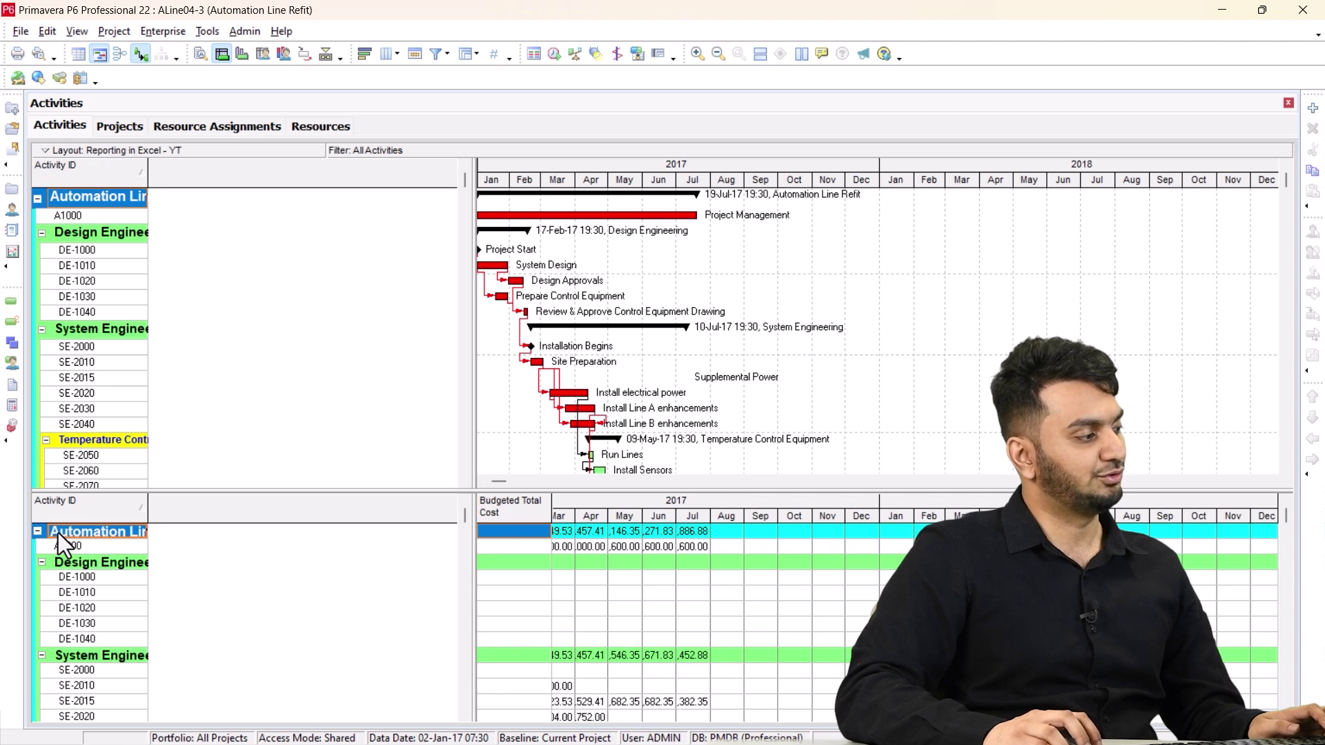
{"action": "right_click", "coordinate": [59, 532]}
{"action": "left_click", "coordinate": [99, 252]}
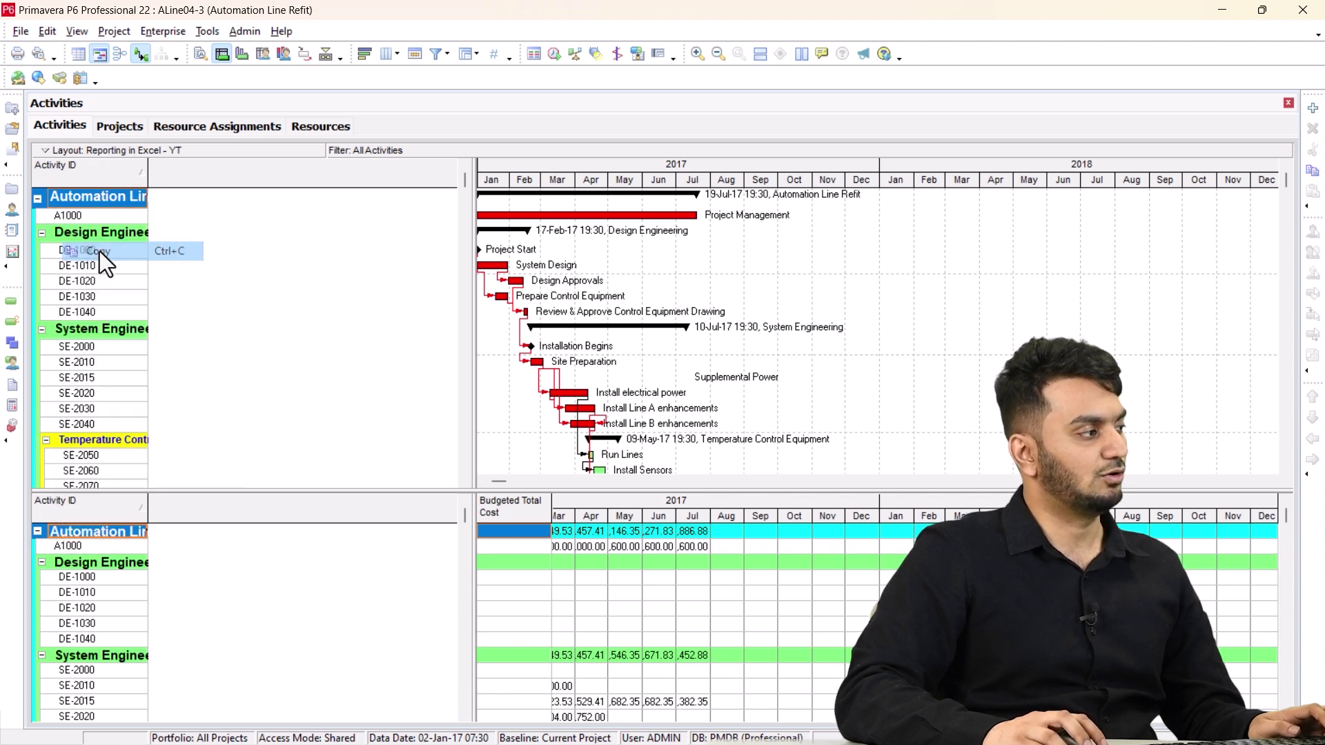
{"action": "key", "text": "alt+Tab"}
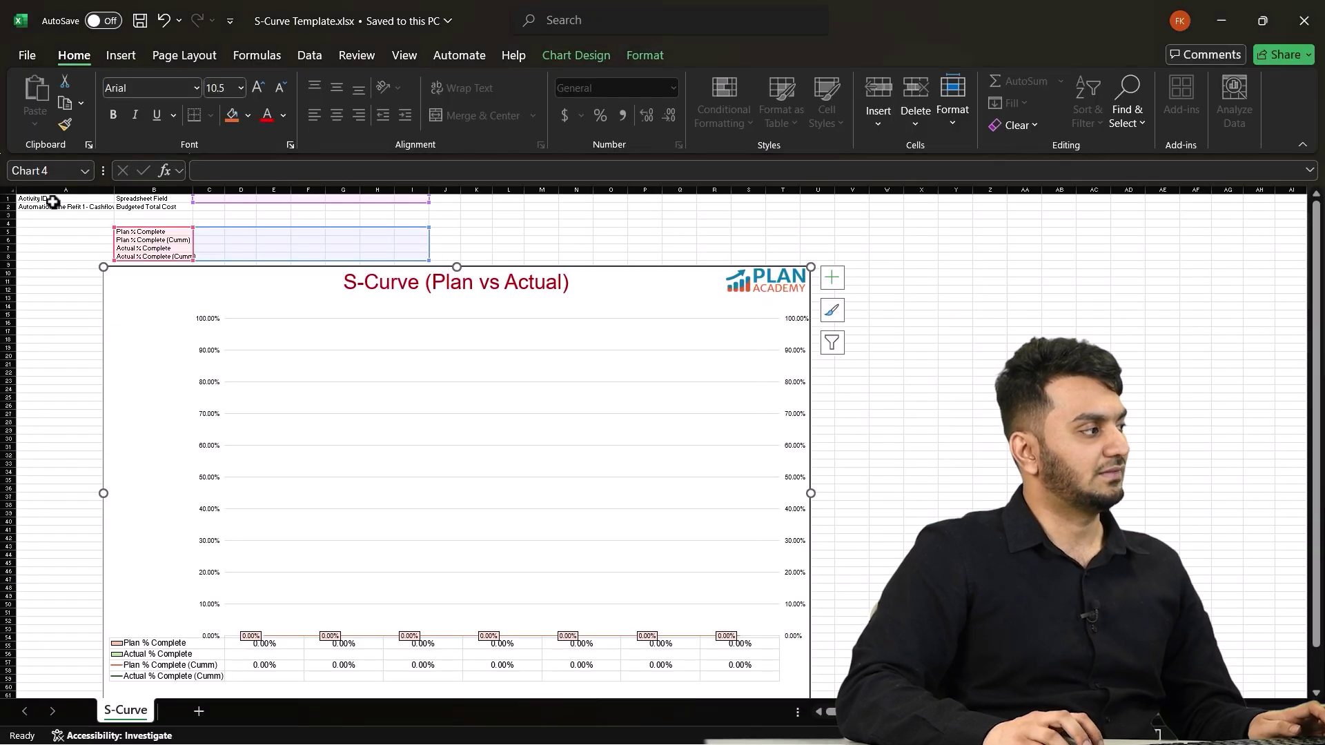
Paste the P6 data into cell A1 as text only, filling the Plan % Complete curve
{"action": "left_click", "coordinate": [52, 199]}
{"action": "right_click", "coordinate": [53, 199]}
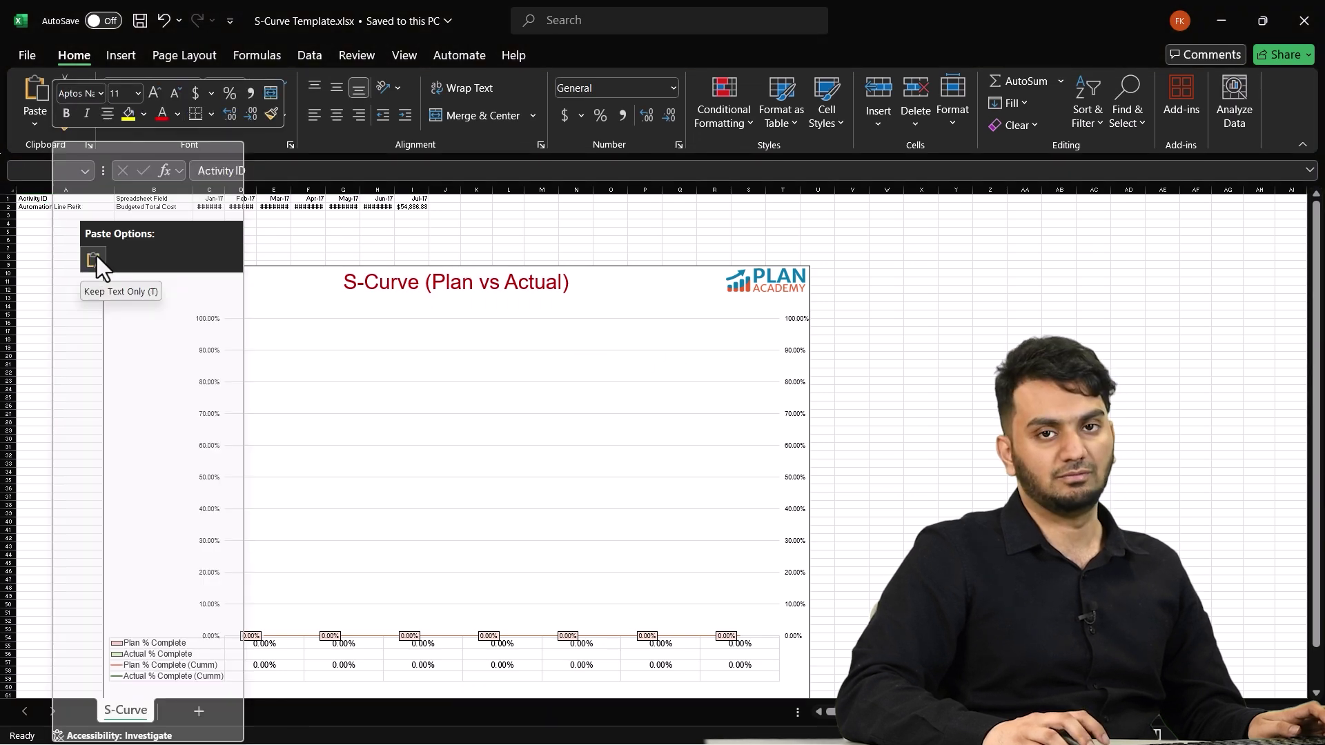
{"action": "left_click", "coordinate": [95, 259]}
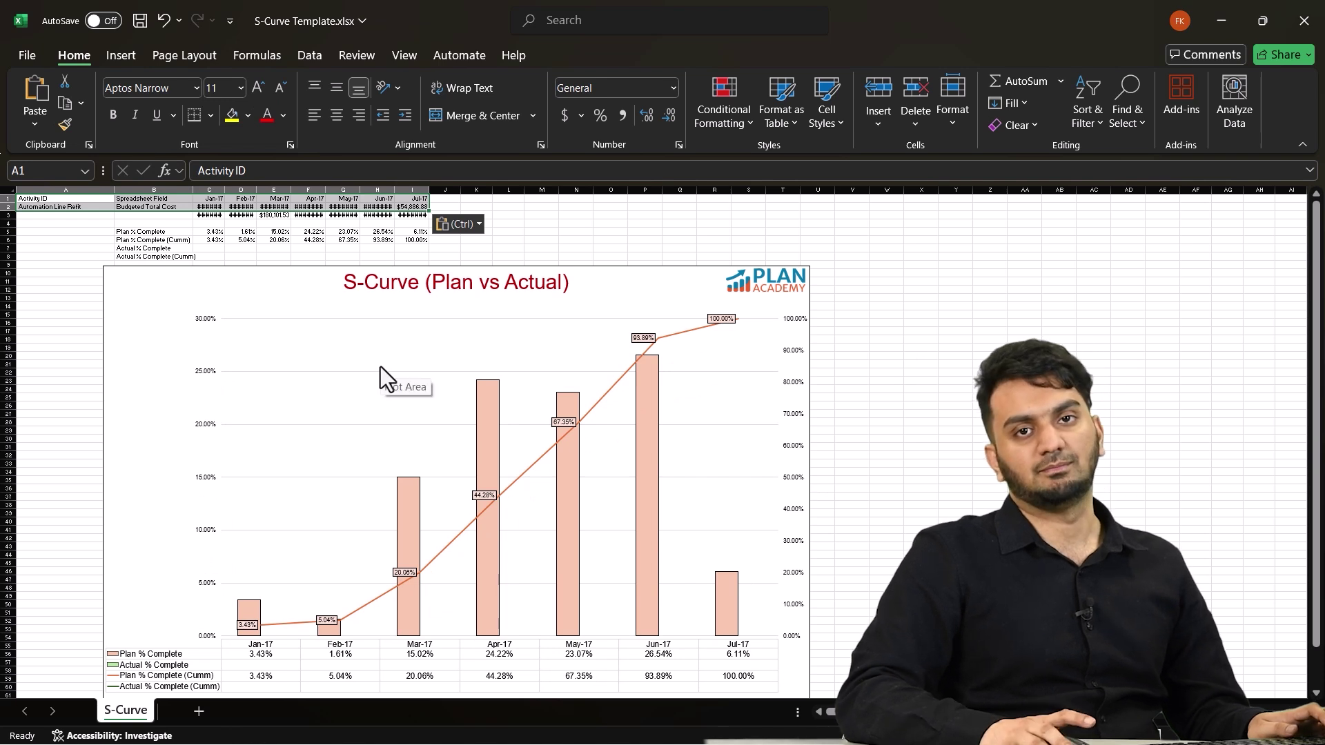
{"action": "scroll", "coordinate": [323, 415], "scroll_direction": "down", "scroll_amount": 3}
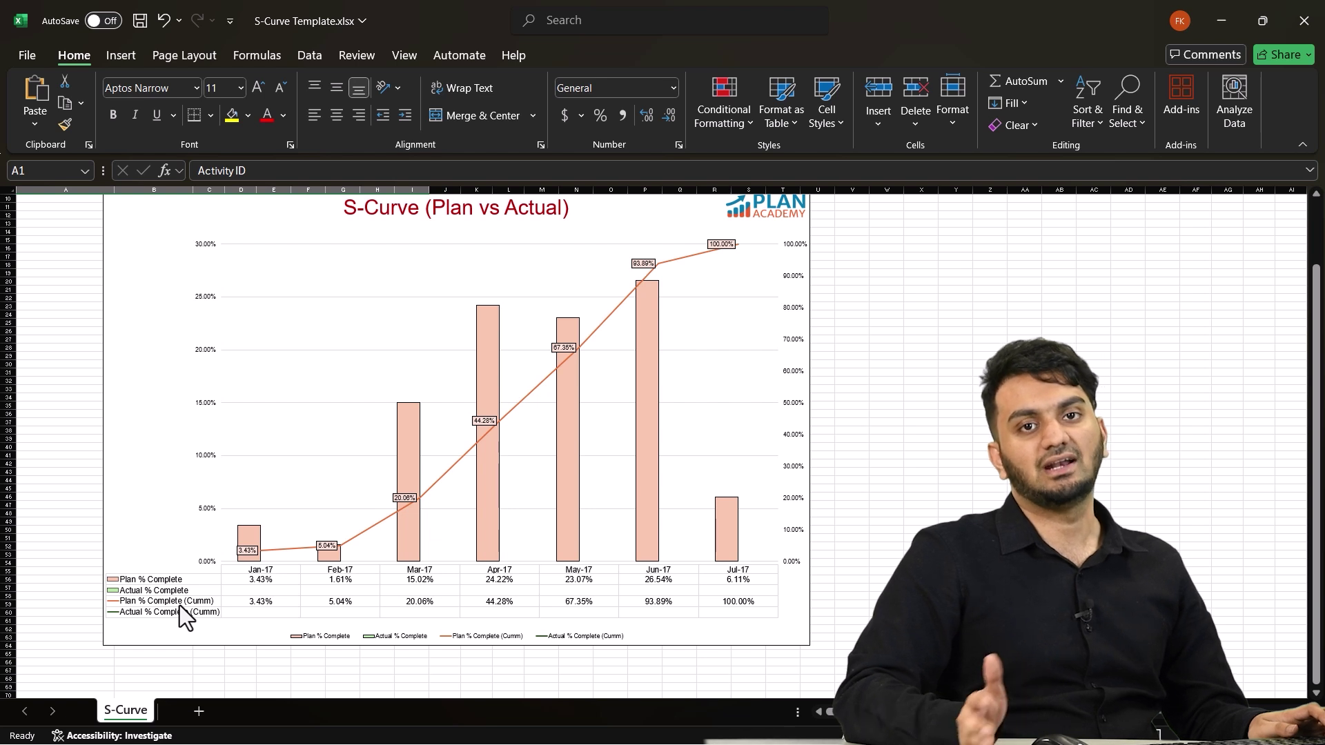
{"action": "scroll", "coordinate": [207, 607], "scroll_direction": "up", "scroll_amount": 1}
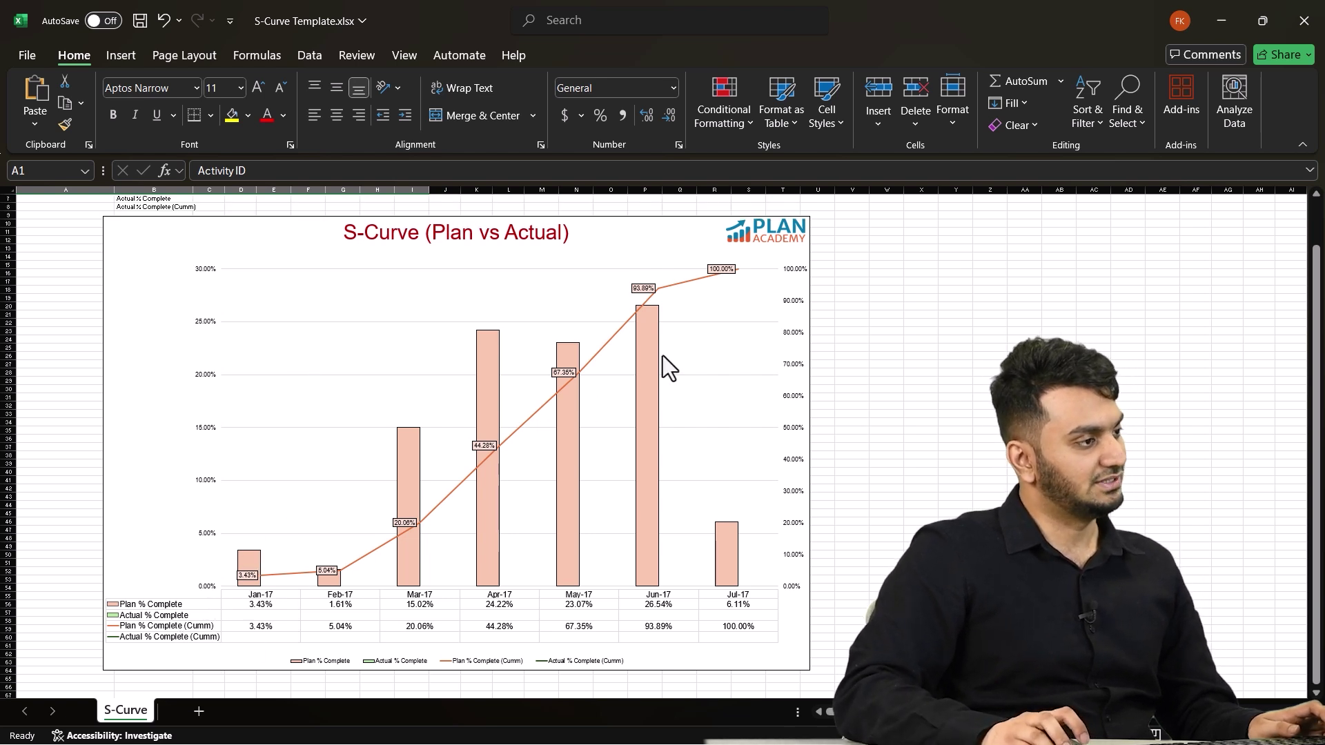
{"action": "scroll", "coordinate": [580, 404], "scroll_direction": "up", "scroll_amount": 1}
Enter 3% as the Jan-17 actual and set its cumulative actual to =C7
{"action": "left_click", "coordinate": [215, 224]}
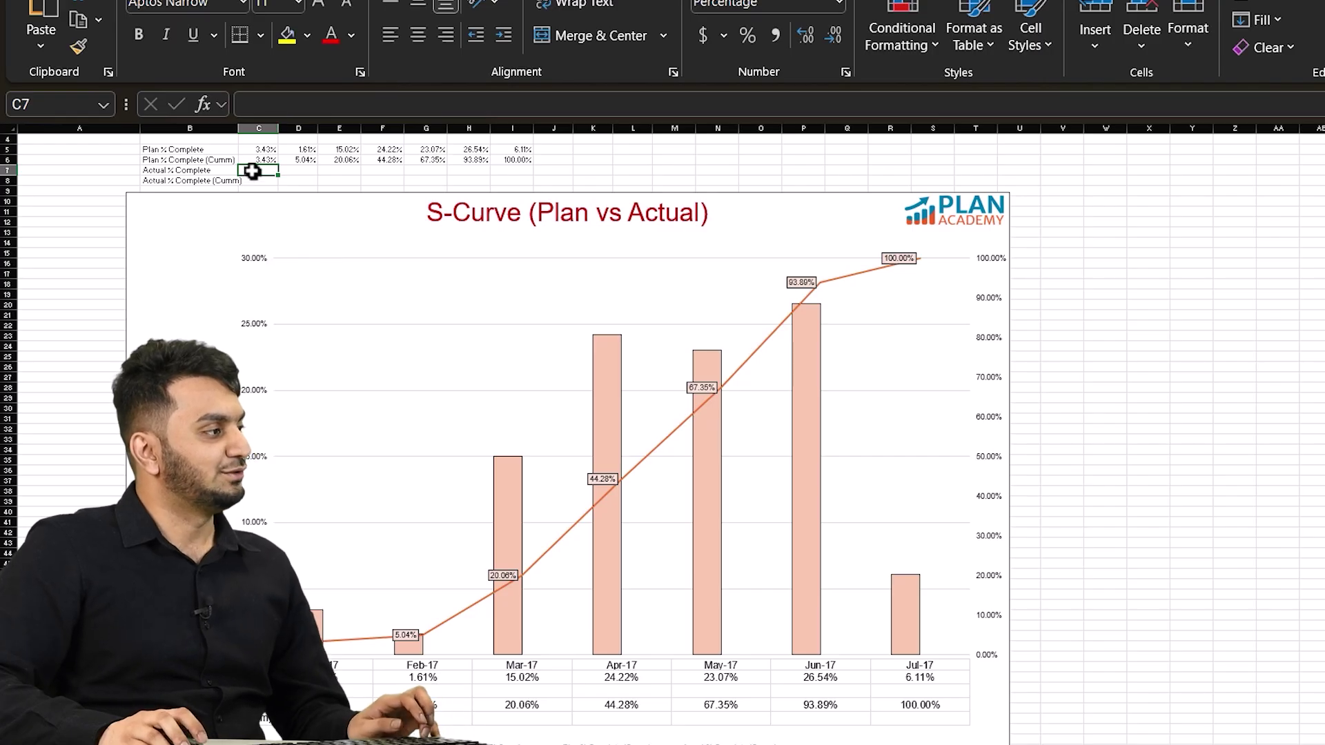
{"action": "left_click_drag", "start_coordinate": [276, 238], "coordinate": [103, 249]}
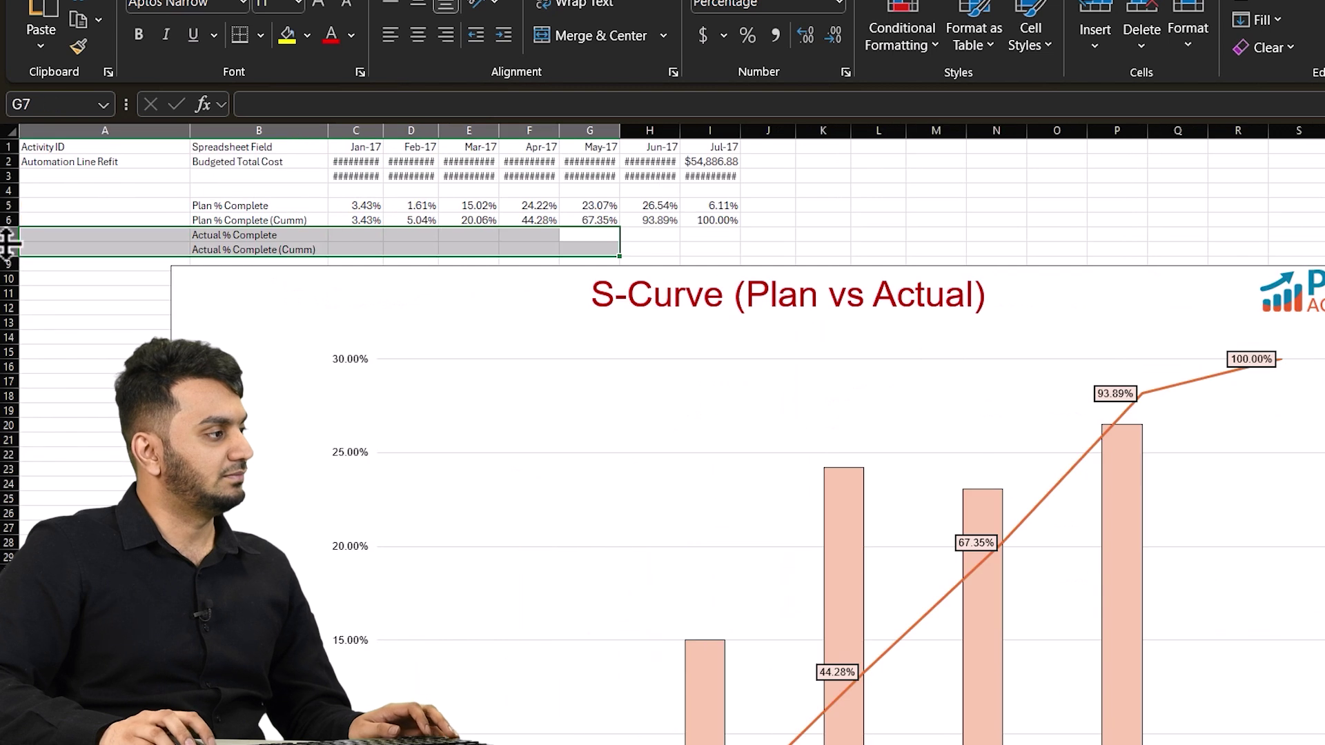
{"action": "left_click", "coordinate": [358, 234]}
{"action": "type", "text": "3%"}
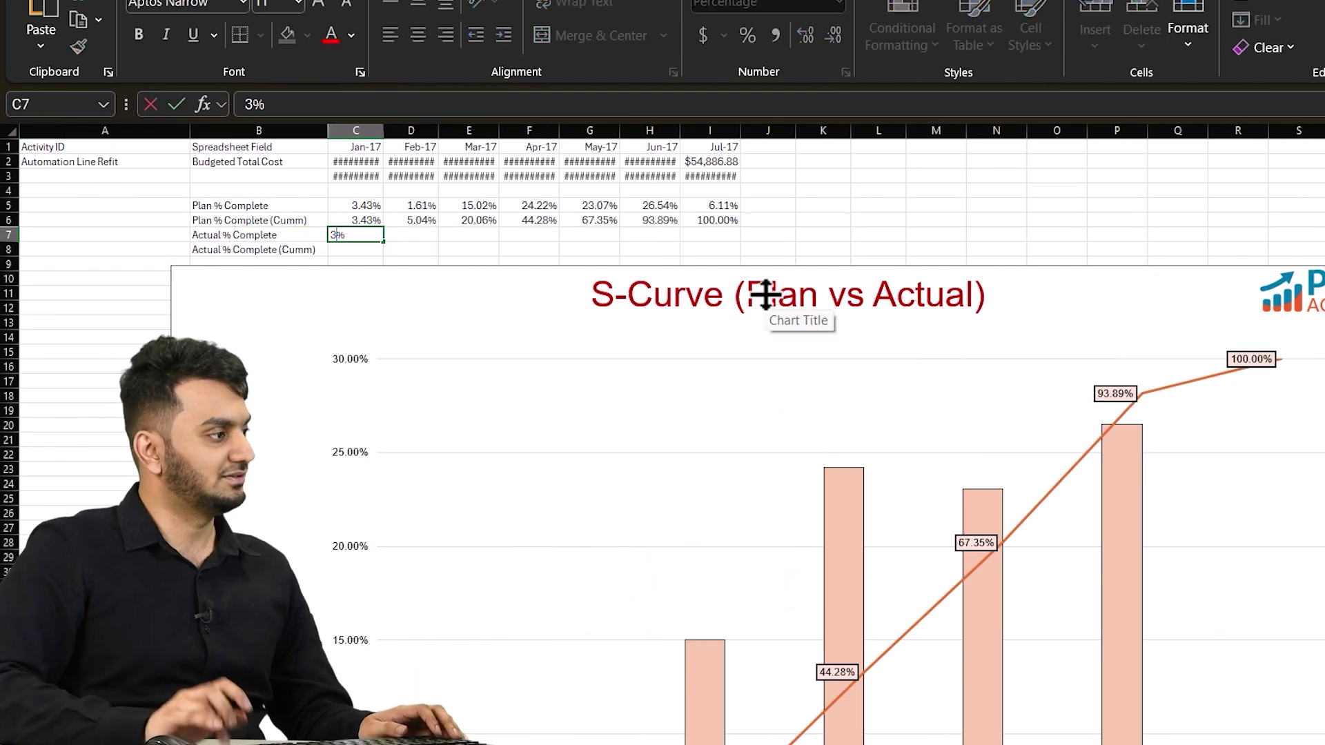
{"action": "key", "text": "Return"}
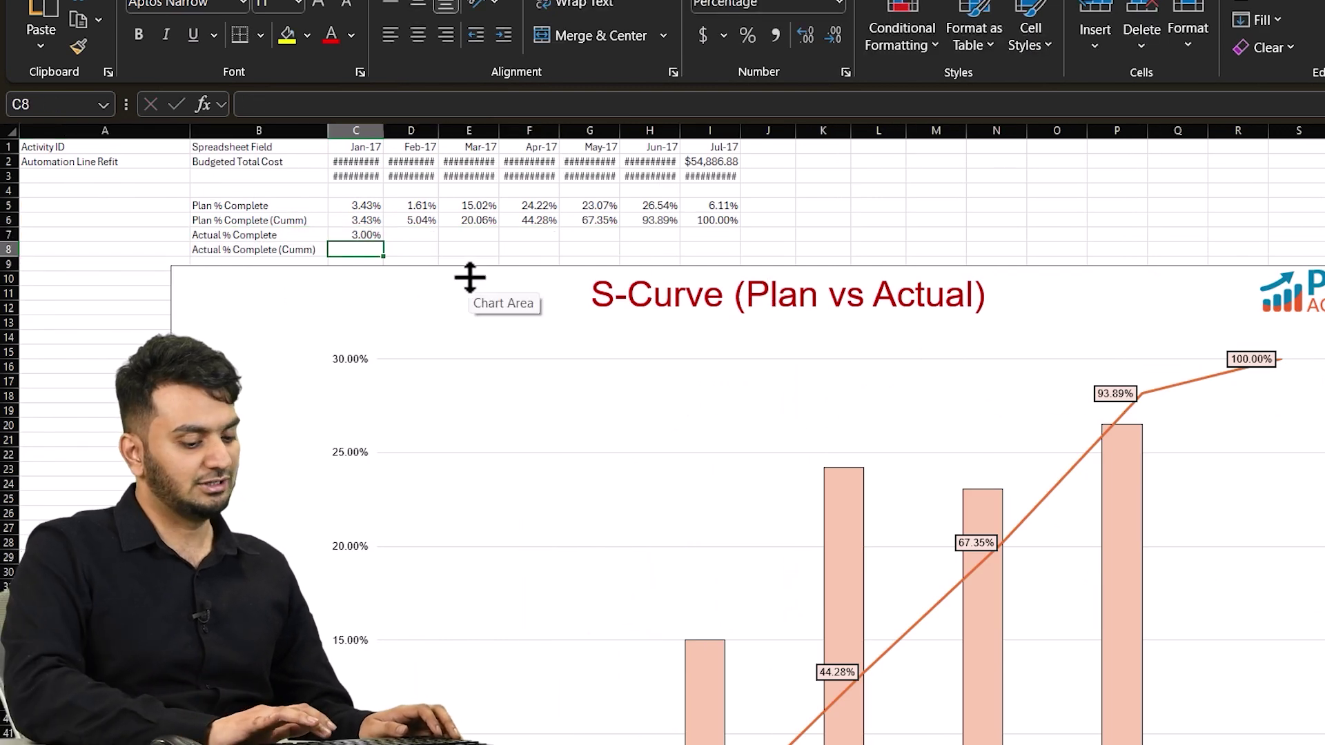
{"action": "type", "text": "="}
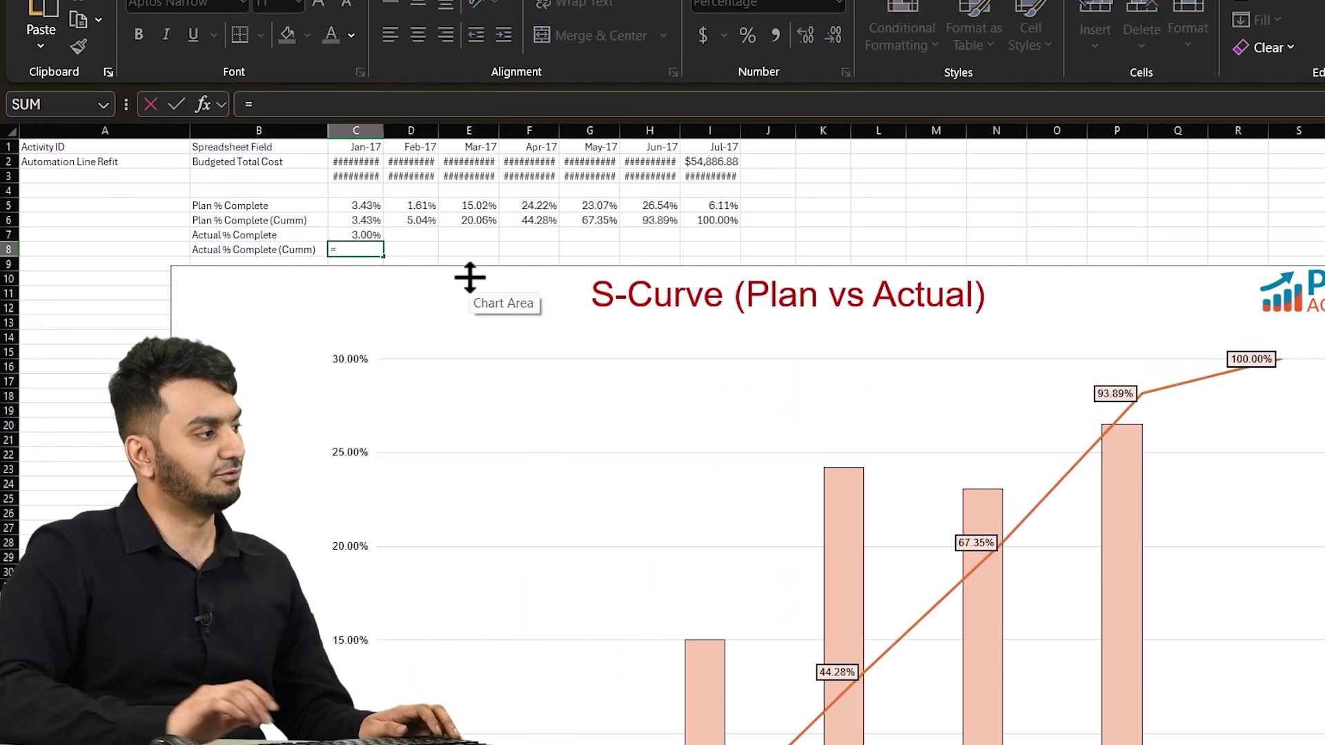
{"action": "left_click", "coordinate": [375, 235]}
{"action": "key", "text": "Return"}
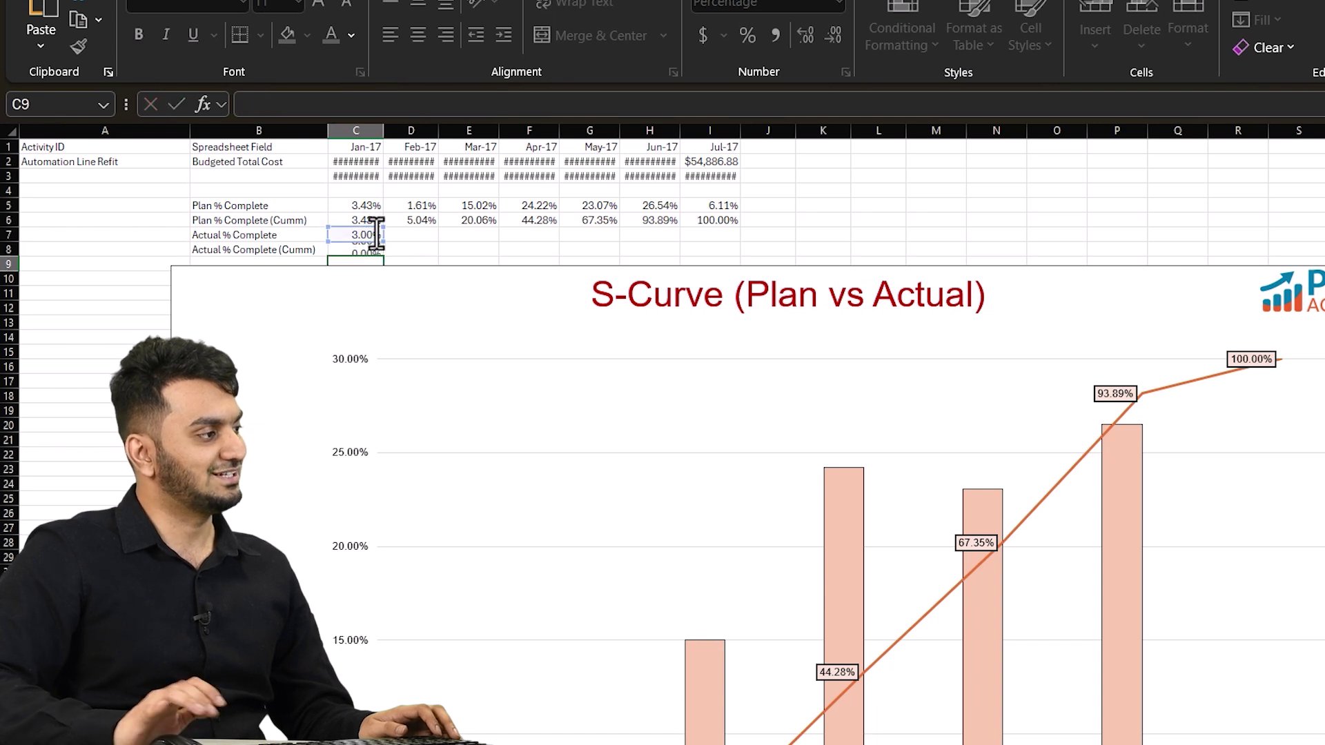
Enter 2% as the Feb-17 actual with cumulative formula =C8+D7, giving 5.00%
{"action": "left_click", "coordinate": [406, 236]}
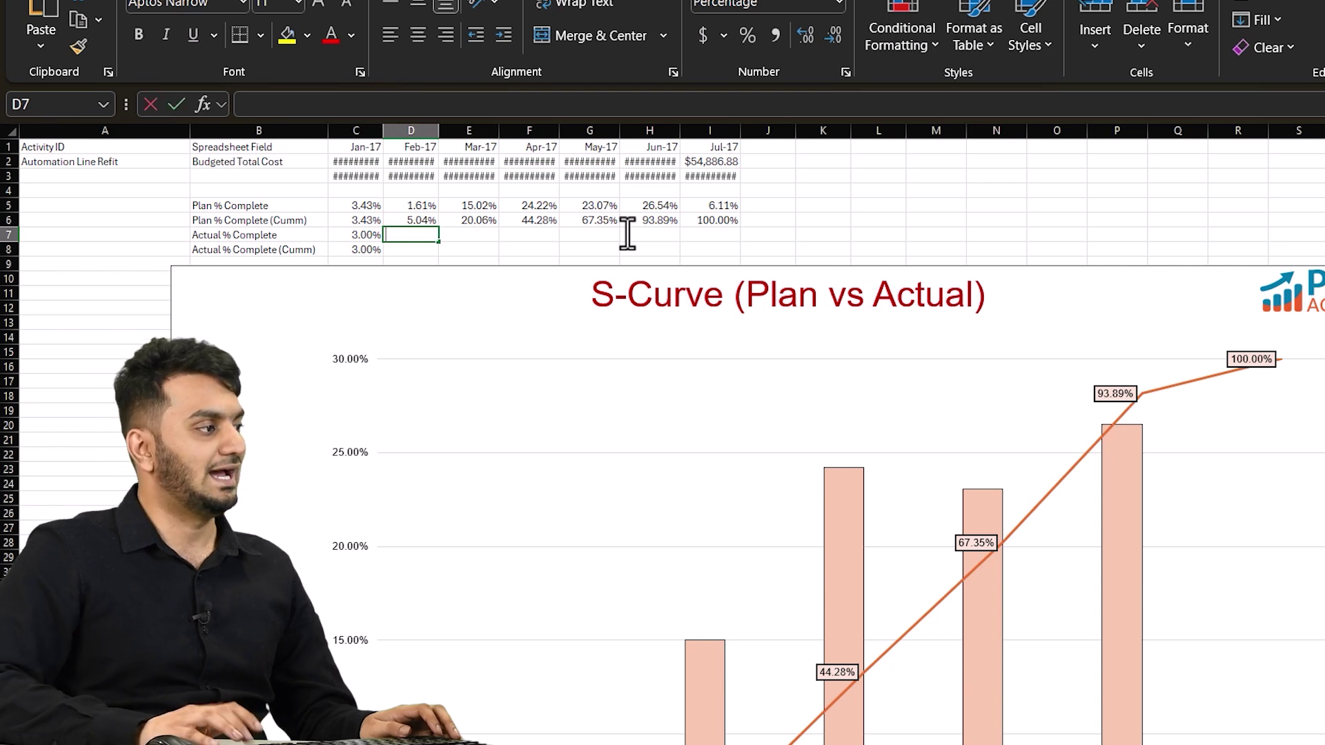
{"action": "type", "text": "2%"}
{"action": "key", "text": "Return"}
{"action": "type", "text": "="}
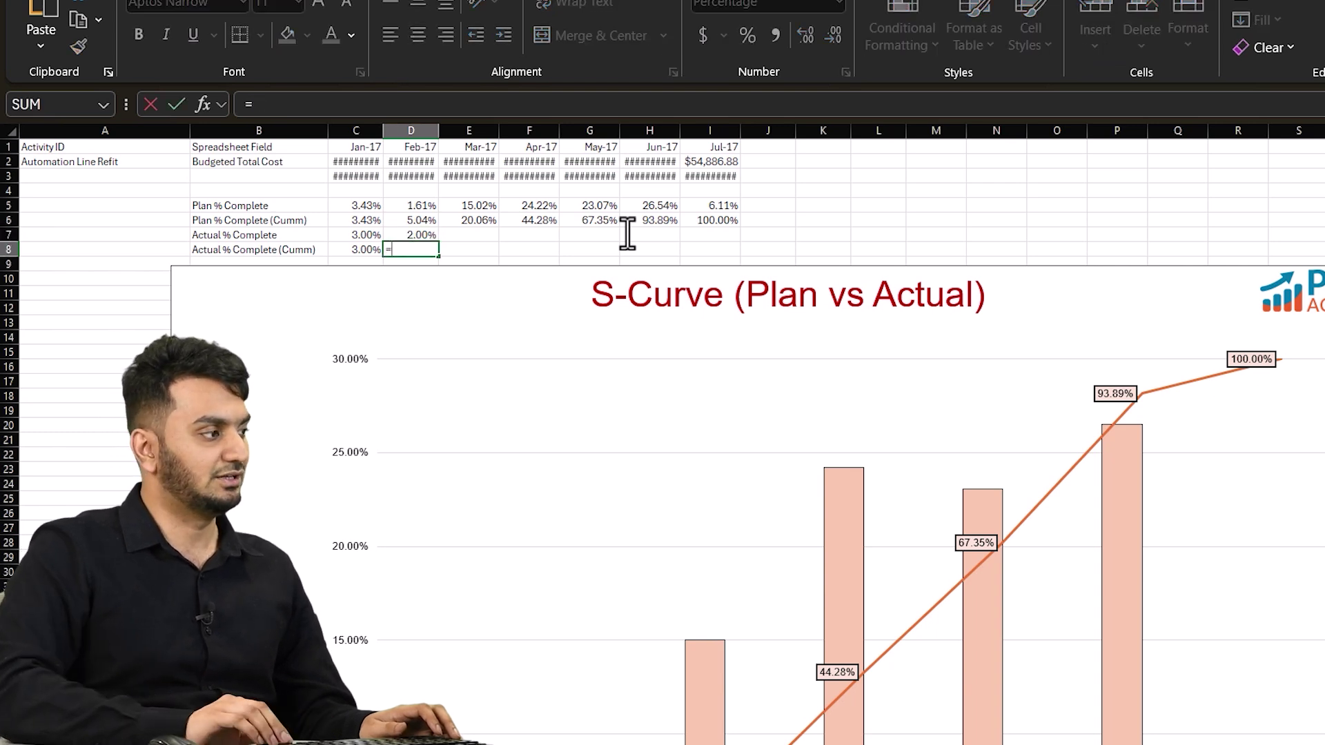
{"action": "key", "text": "Left"}
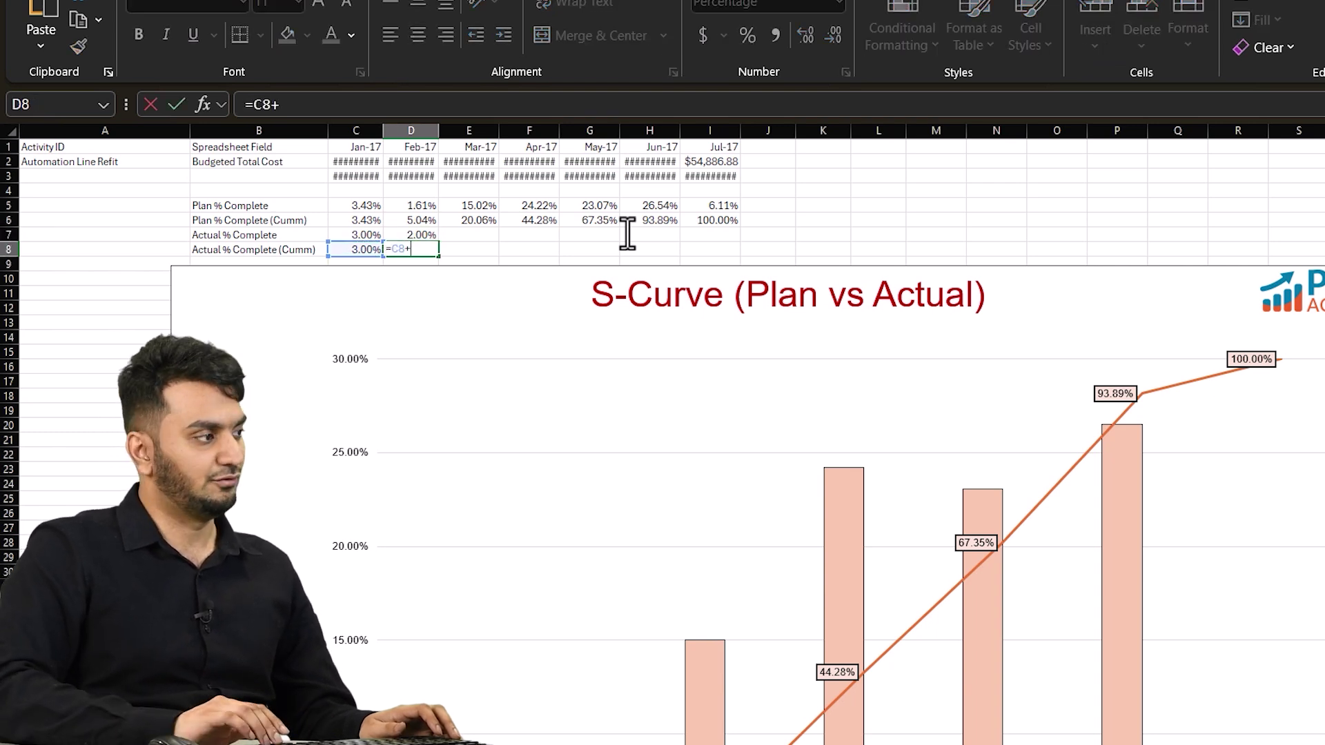
{"action": "type", "text": "+"}
{"action": "key", "text": "Up"}
{"action": "key", "text": "Return"}
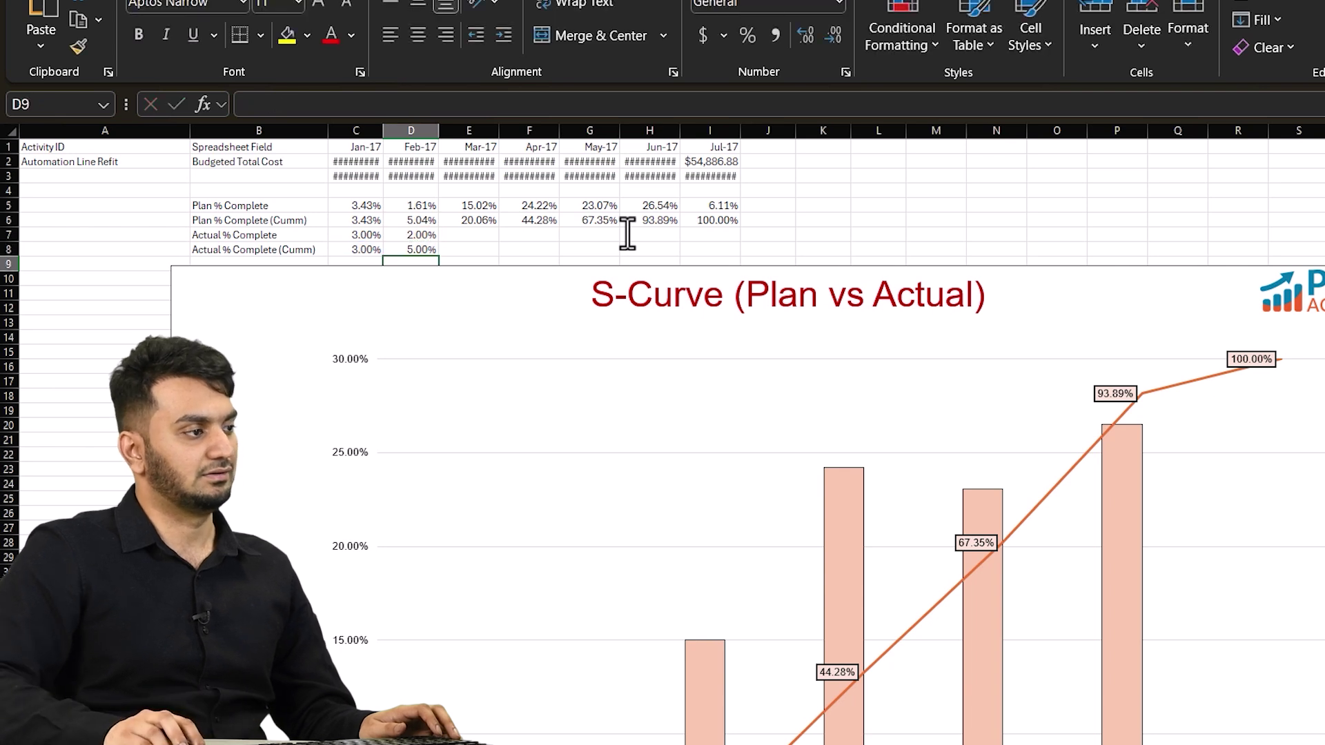
{"action": "scroll", "coordinate": [626, 235], "scroll_direction": "down", "scroll_amount": 6}
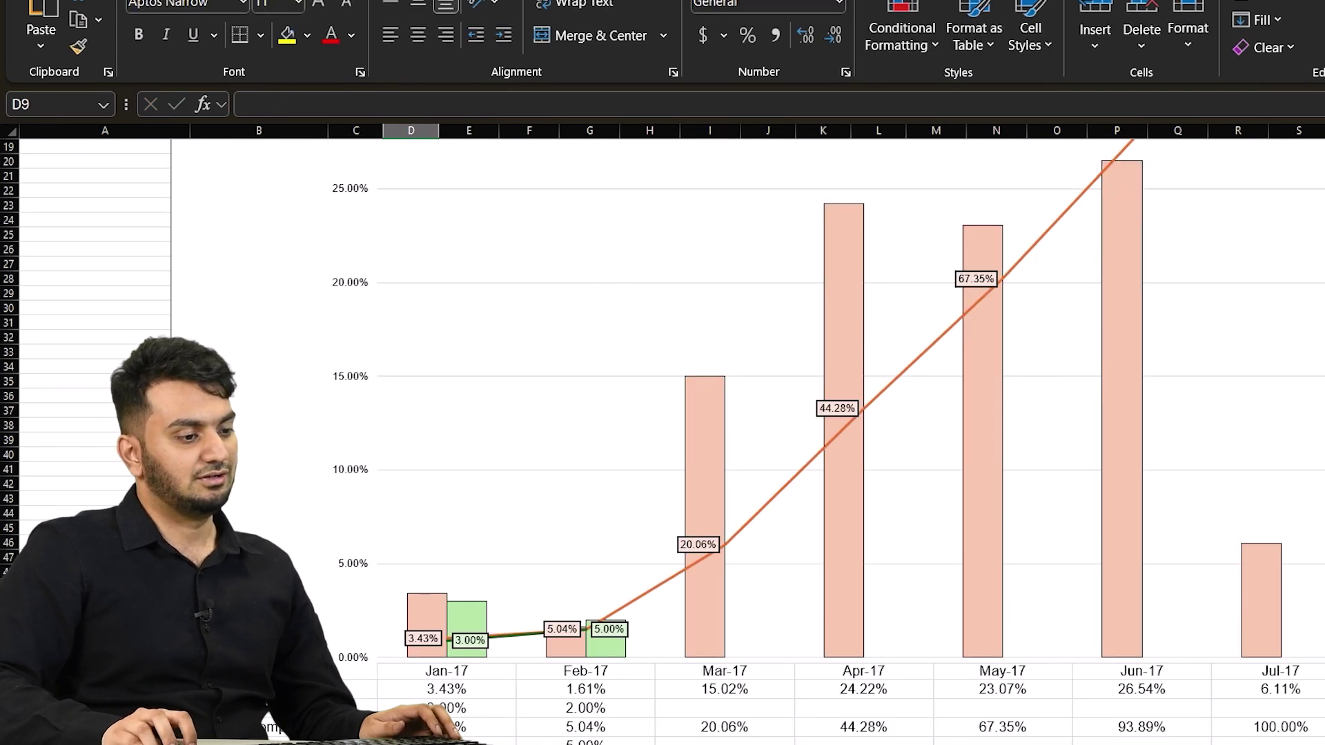
{"action": "scroll", "coordinate": [663, 414], "scroll_direction": "down", "scroll_amount": 2}
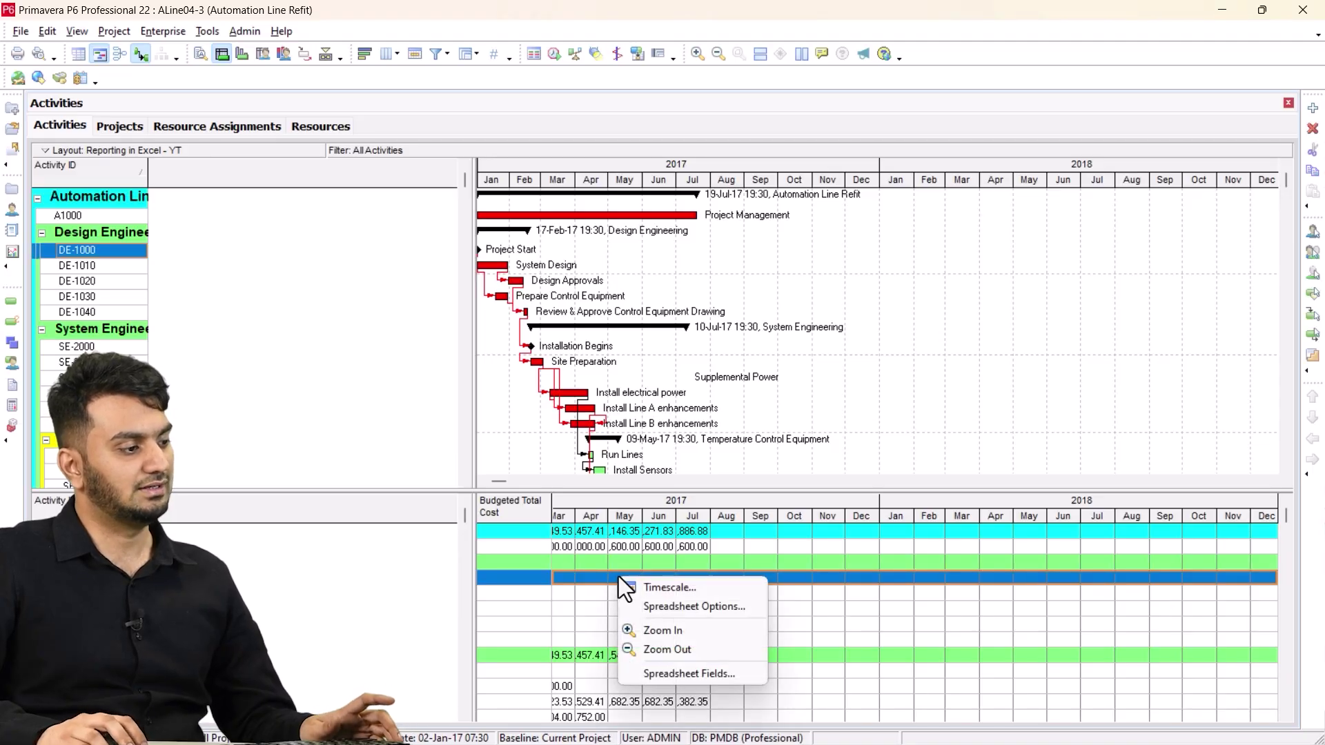
Replace Budgeted Total Cost with Budgeted Labor Units in the spreadsheet fields, then copy the project row
{"action": "left_click", "coordinate": [700, 676]}
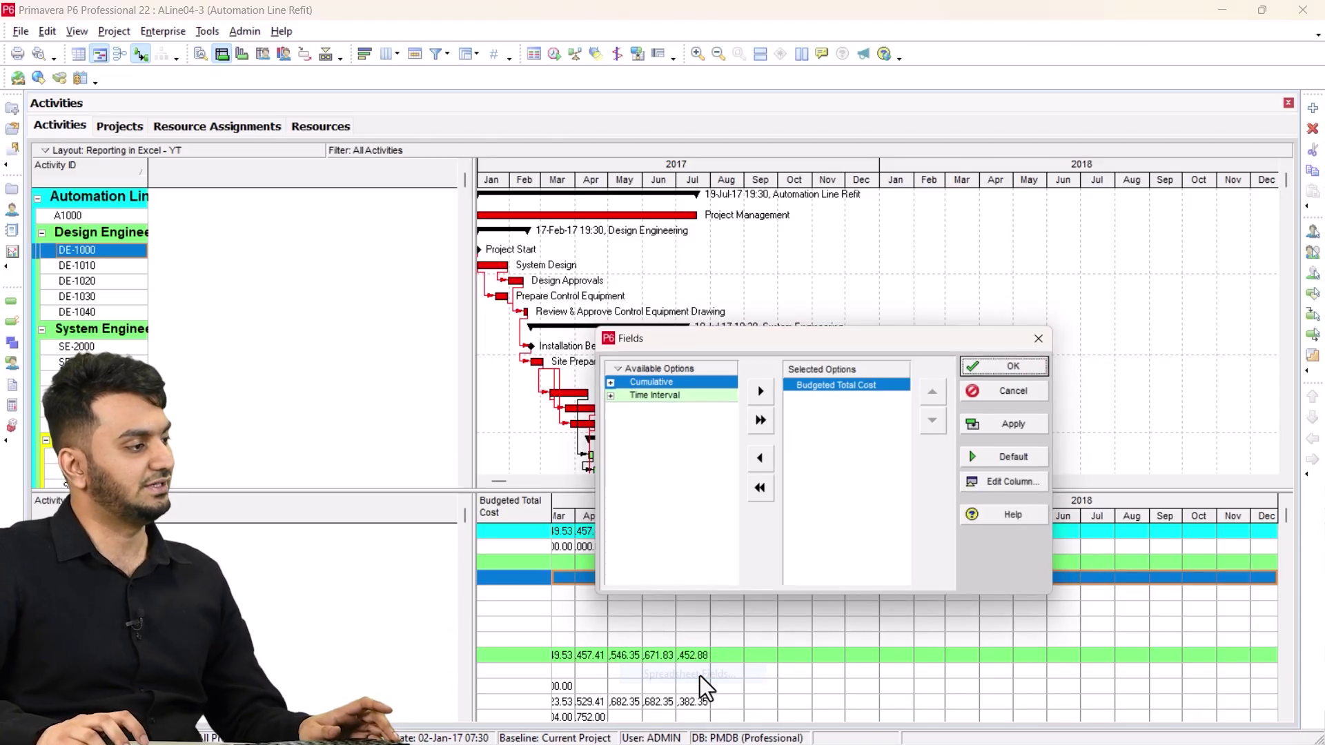
{"action": "left_click", "coordinate": [607, 396]}
{"action": "left_click", "coordinate": [618, 448]}
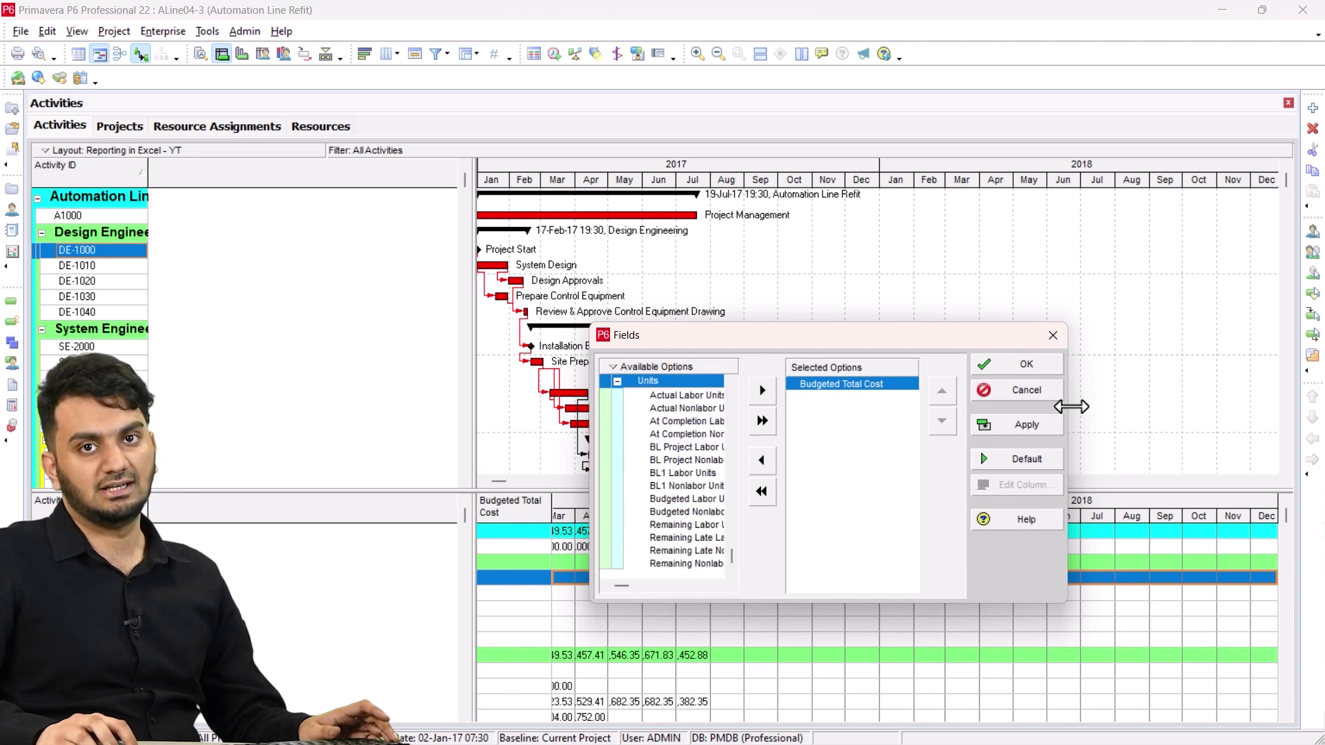
{"action": "left_click_drag", "start_coordinate": [1069, 405], "coordinate": [1275, 417]}
{"action": "left_click", "coordinate": [710, 472]}
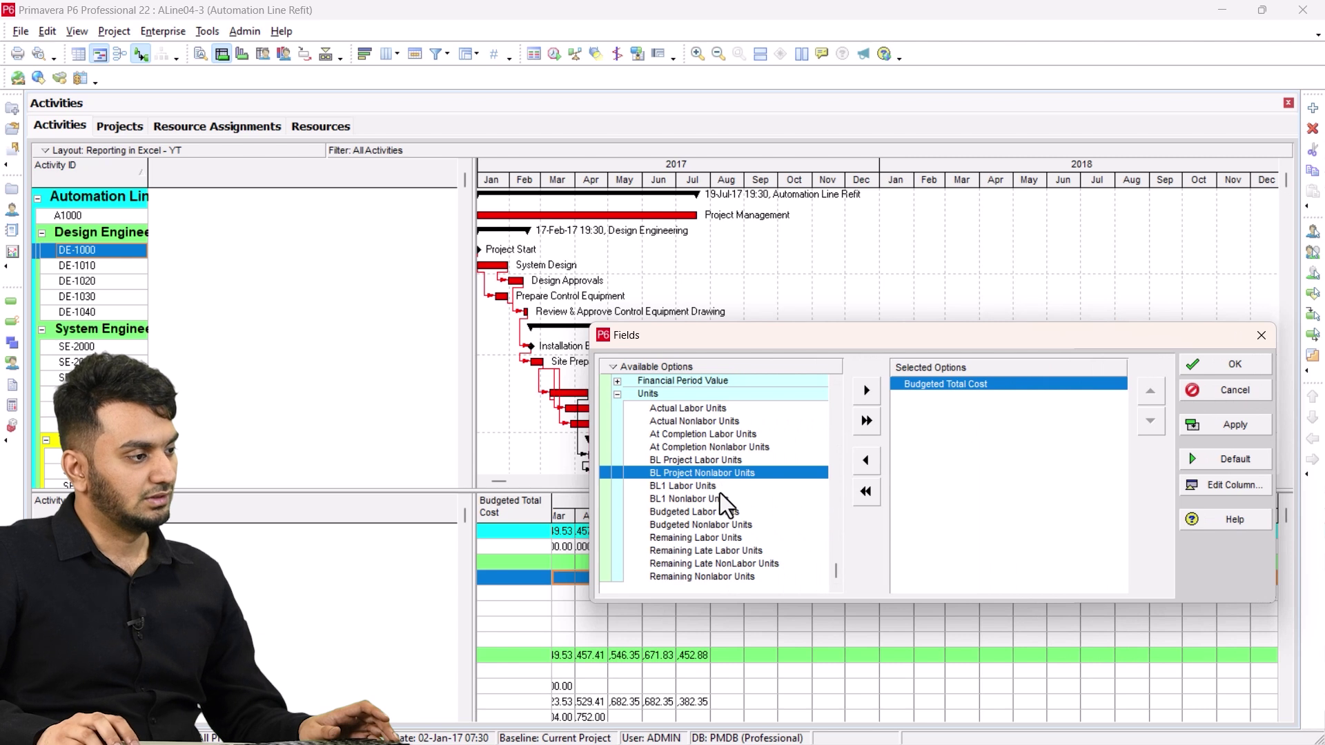
{"action": "left_click_drag", "start_coordinate": [726, 512], "coordinate": [956, 397]}
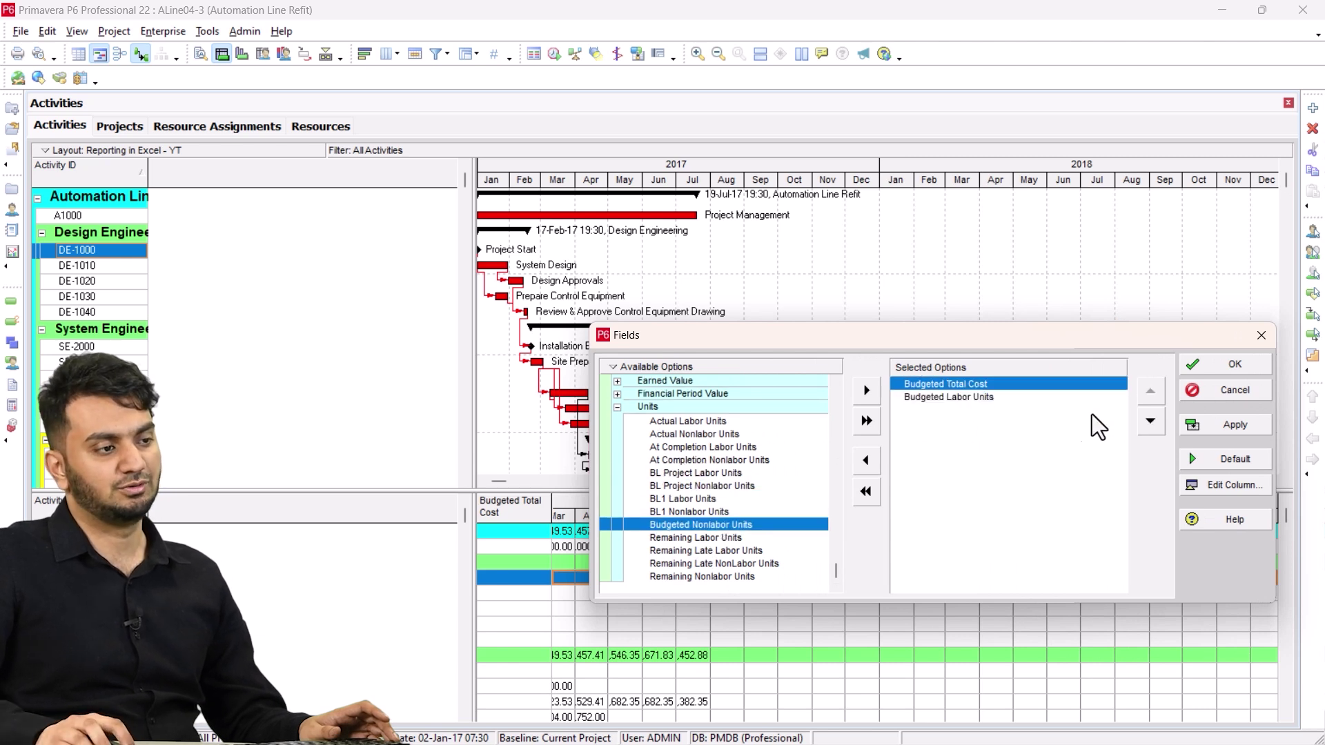
{"action": "left_click", "coordinate": [867, 461]}
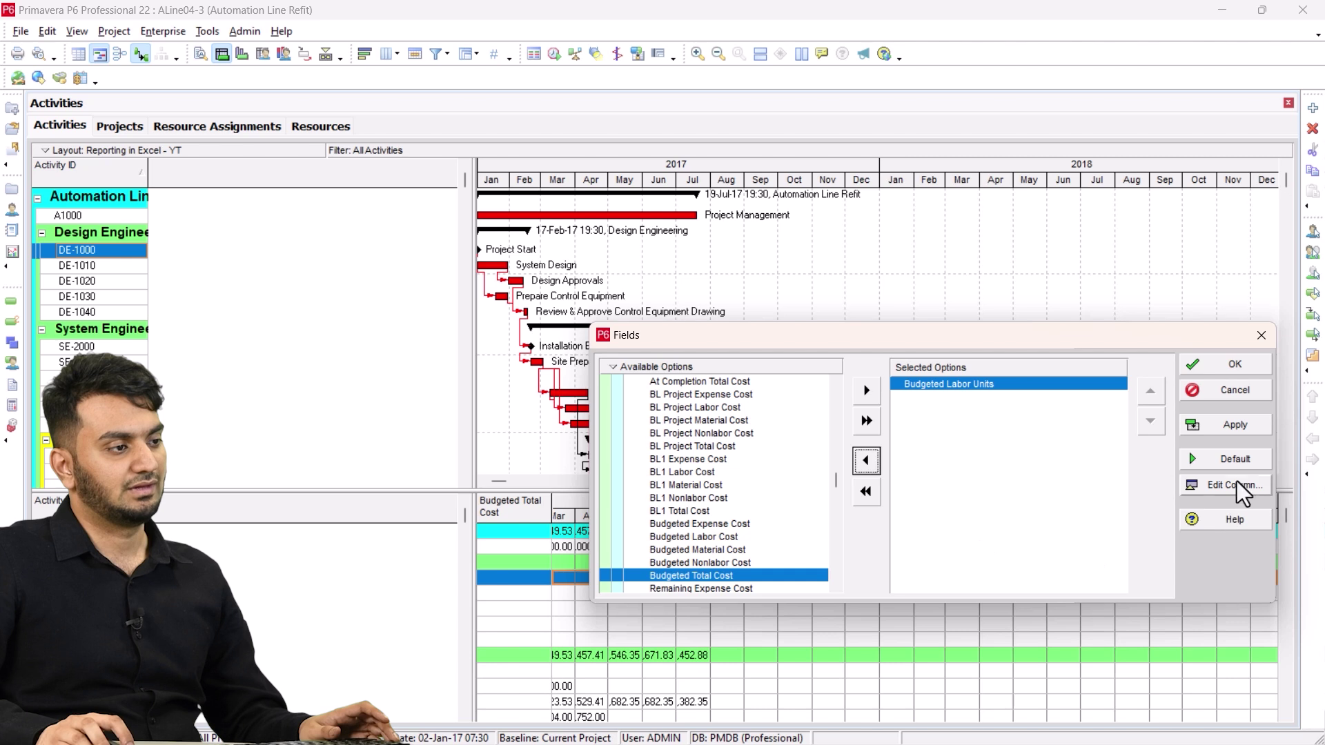
{"action": "left_click", "coordinate": [1227, 366]}
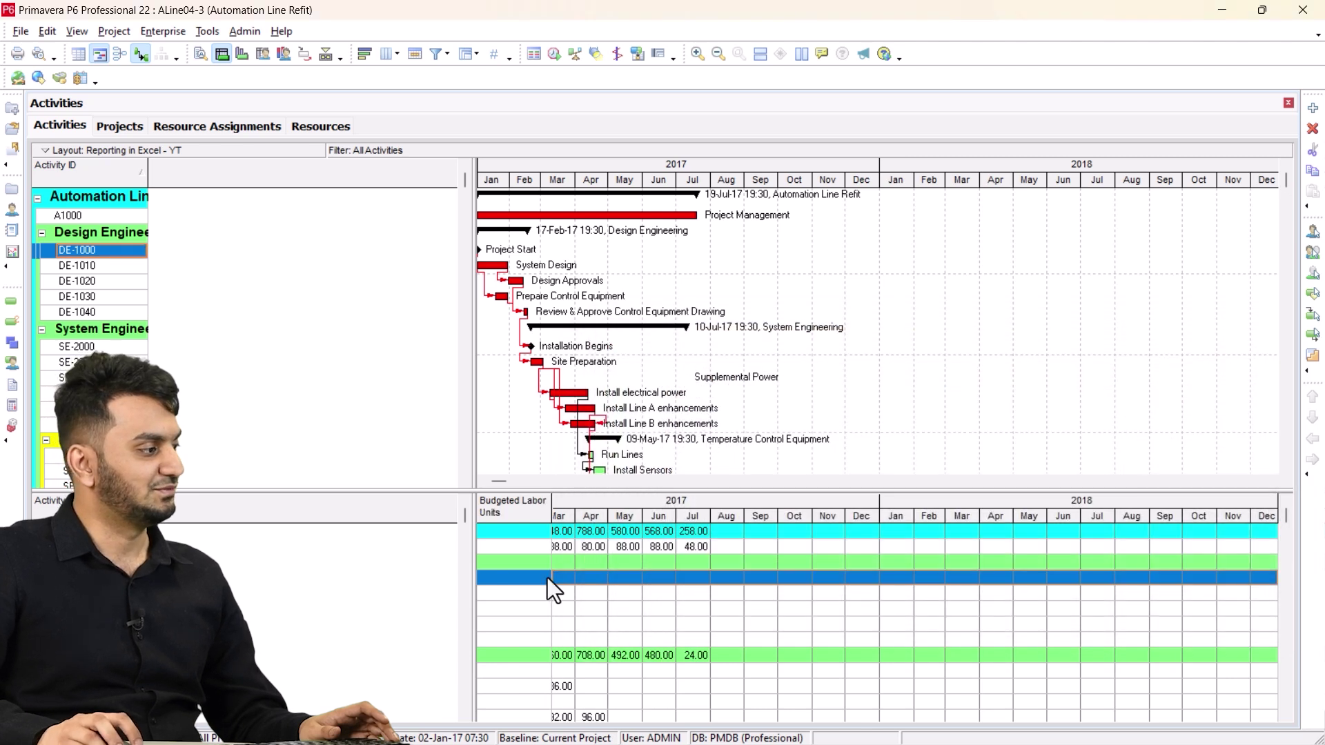
{"action": "left_click", "coordinate": [85, 537]}
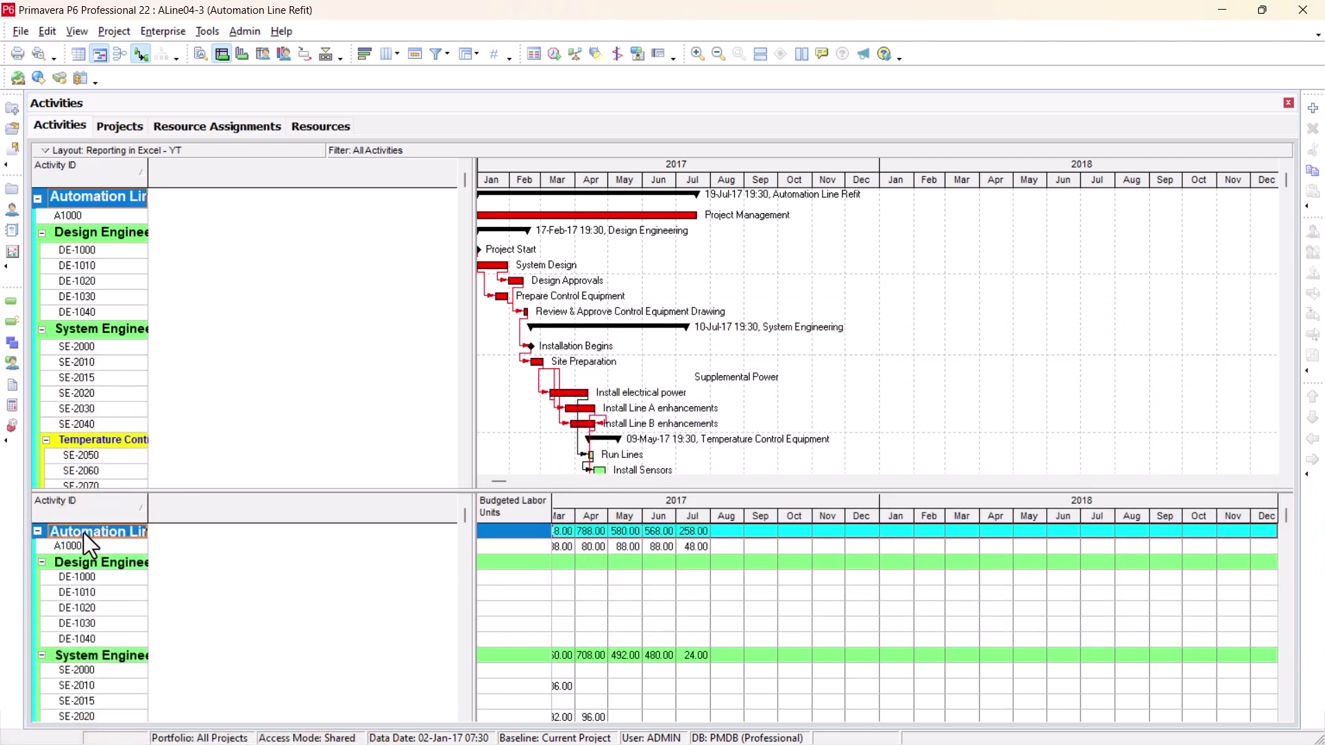
{"action": "right_click", "coordinate": [83, 532]}
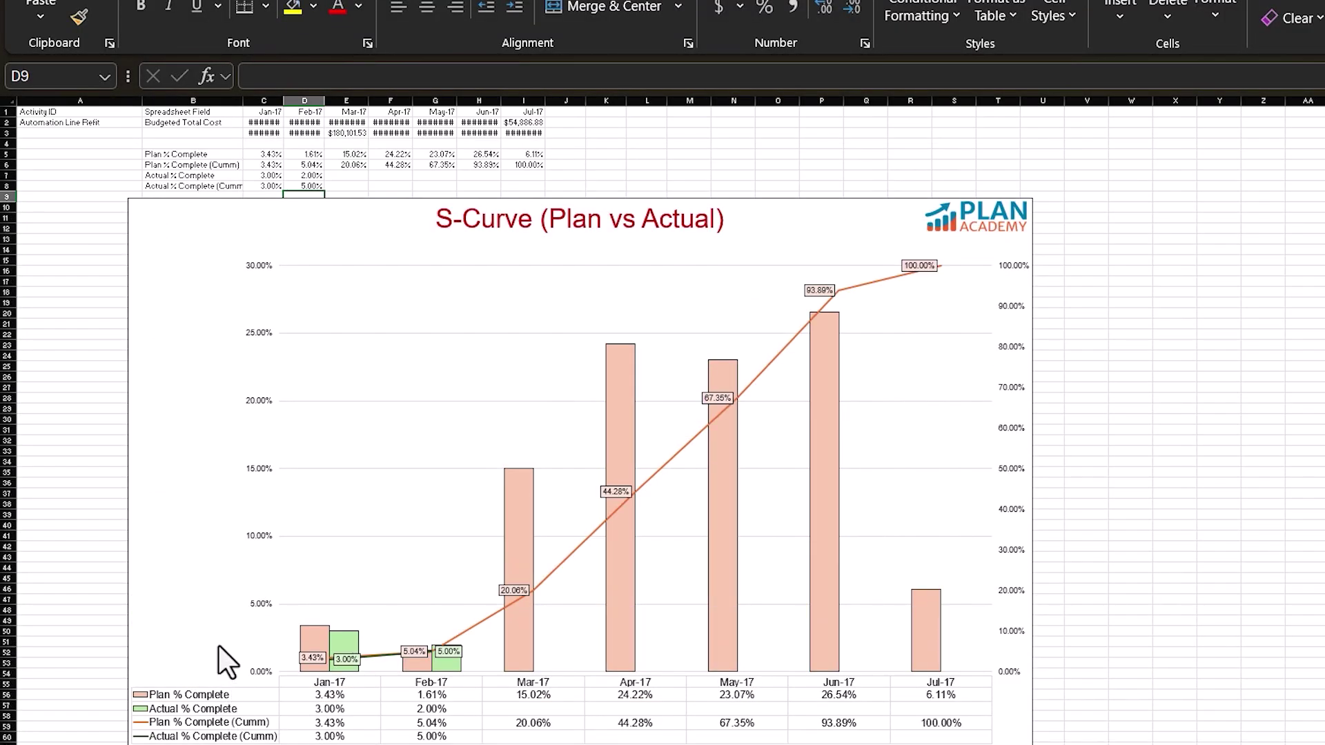
Paste the labor units data into A1 as text only, replanning Jan-17 at 11.53%
{"action": "left_click", "coordinate": [69, 112]}
{"action": "right_click", "coordinate": [69, 112]}
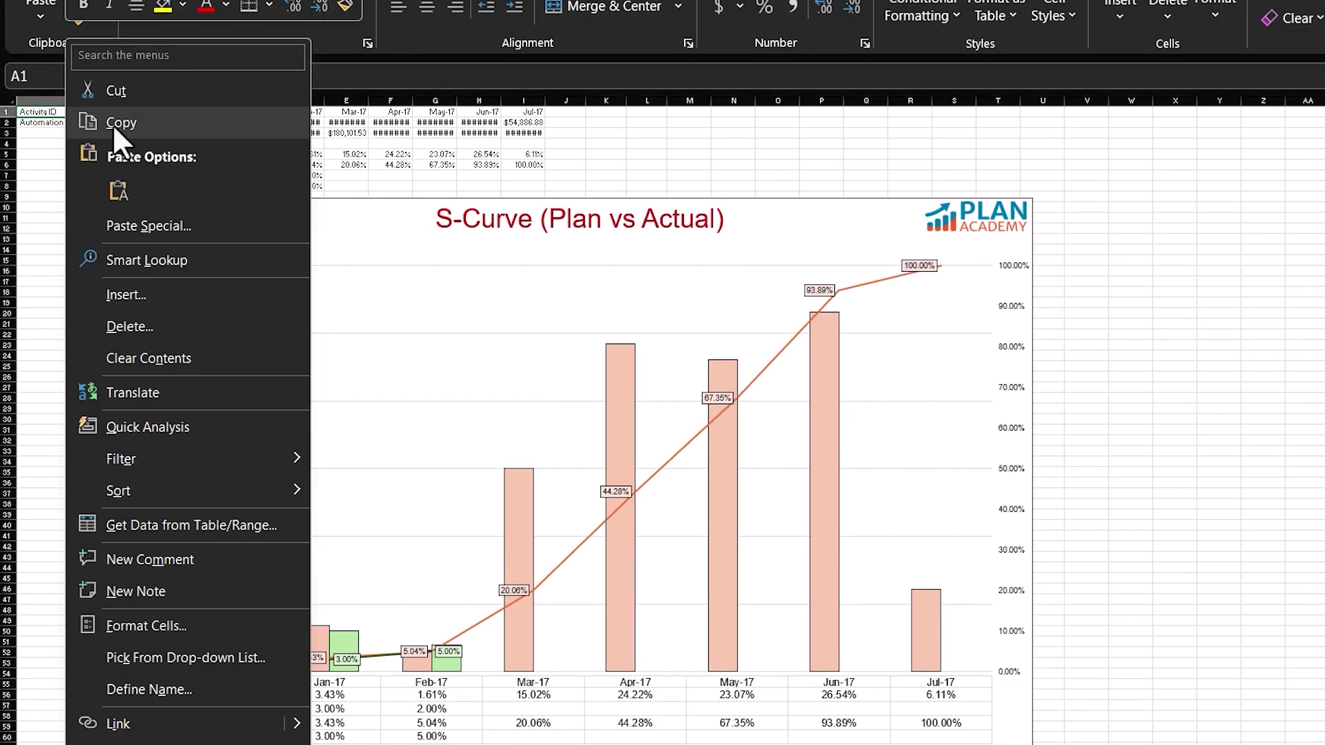
{"action": "left_click", "coordinate": [119, 191]}
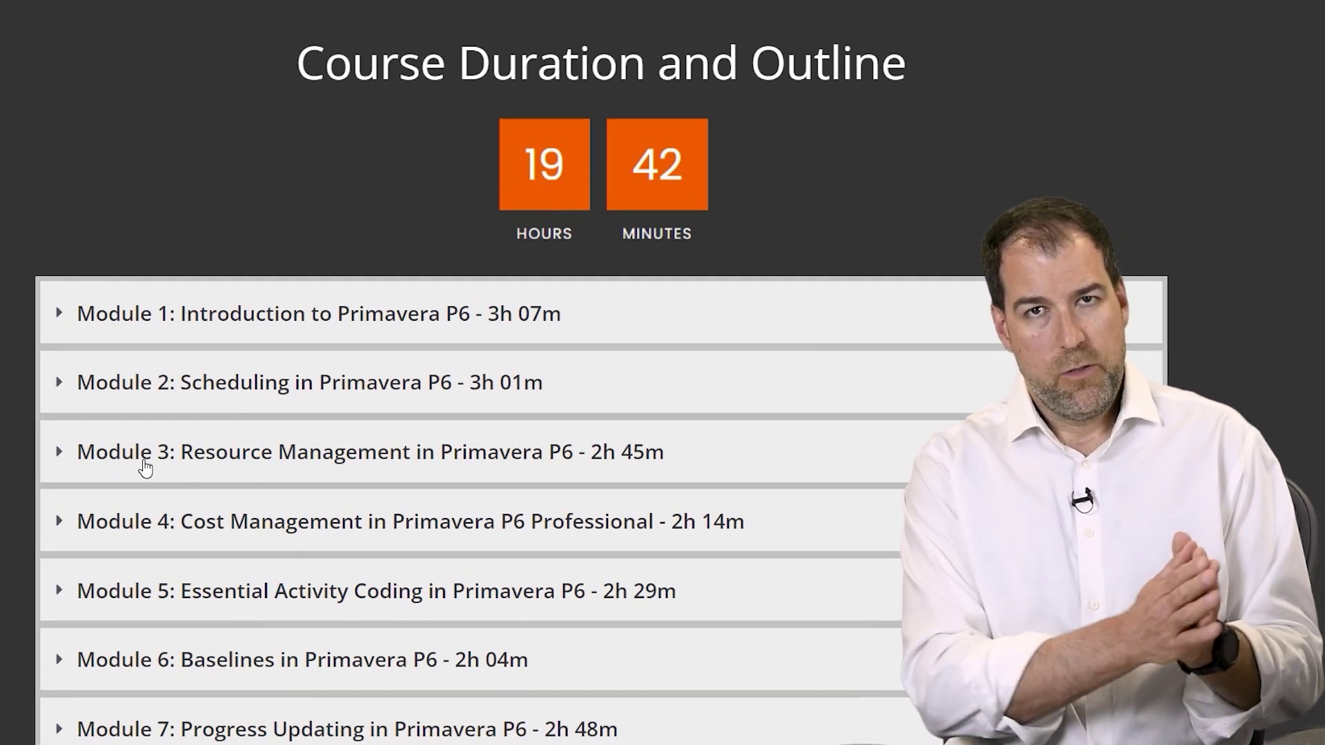
Expand Module 3: Resource Management in Primavera P6 and scroll through its lessons
{"action": "left_click", "coordinate": [132, 467]}
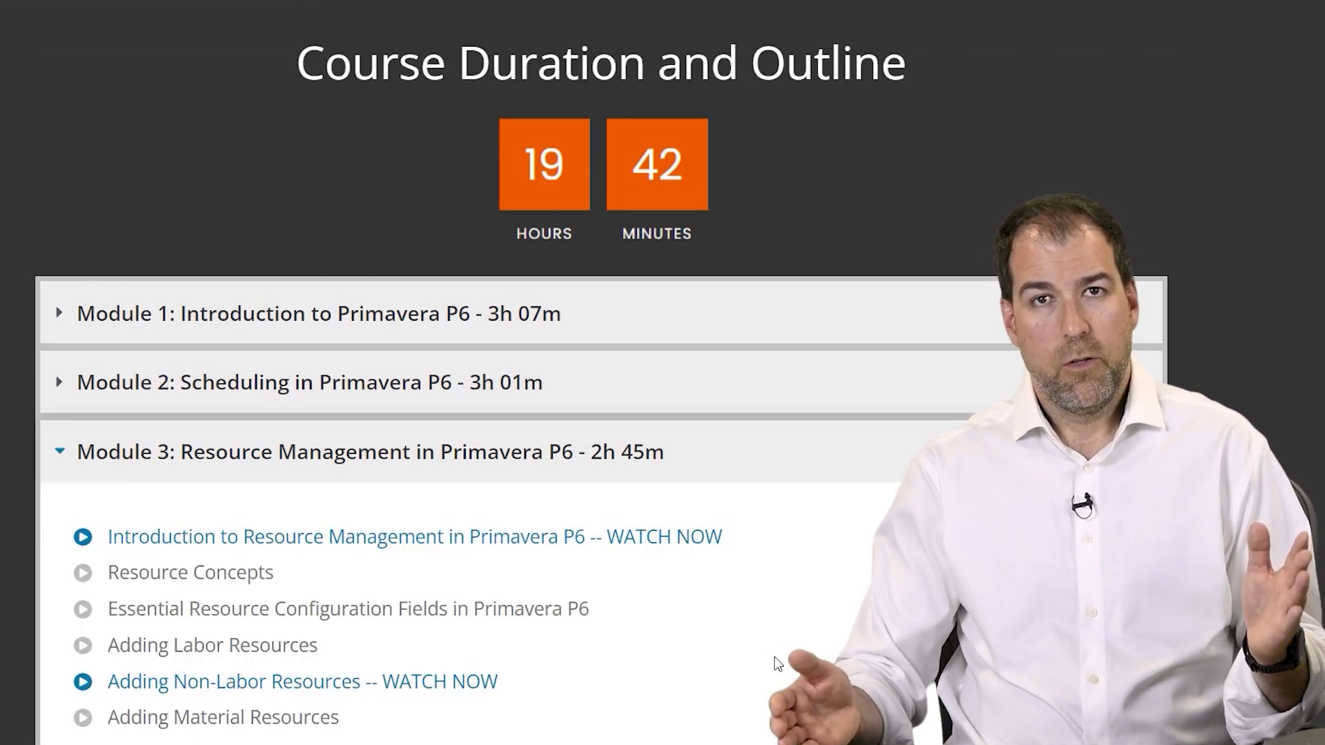
{"action": "scroll", "coordinate": [782, 673], "scroll_direction": "down", "scroll_amount": 2}
{"action": "scroll", "coordinate": [782, 673], "scroll_direction": "down", "scroll_amount": 3}
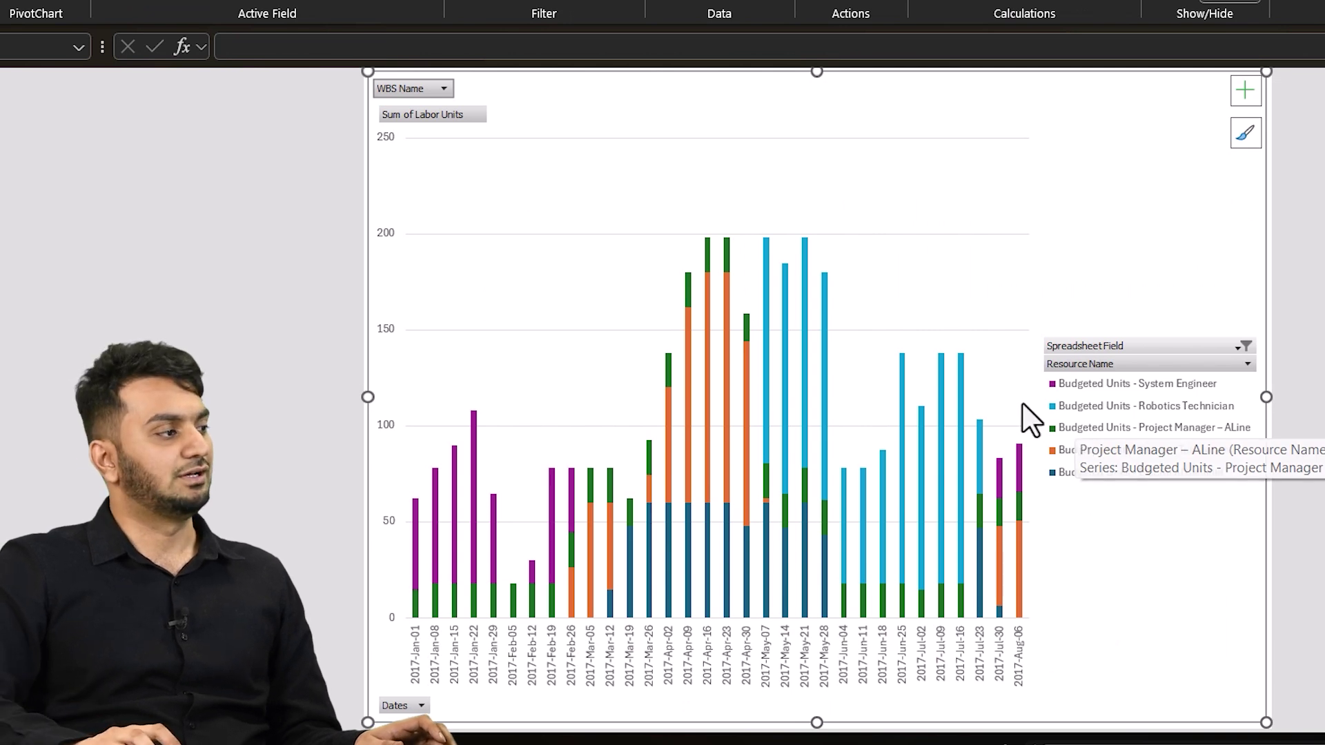
{"action": "left_click", "coordinate": [428, 88]}
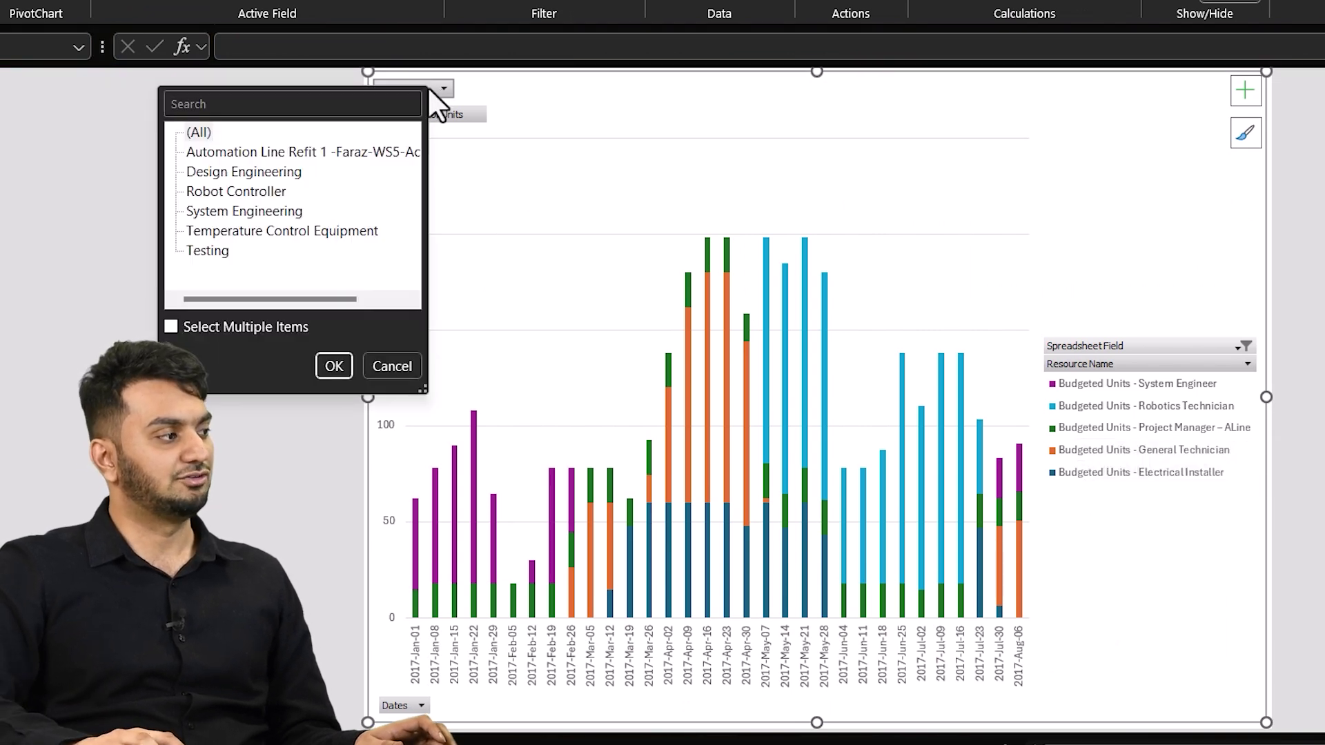
{"action": "left_click", "coordinate": [278, 172]}
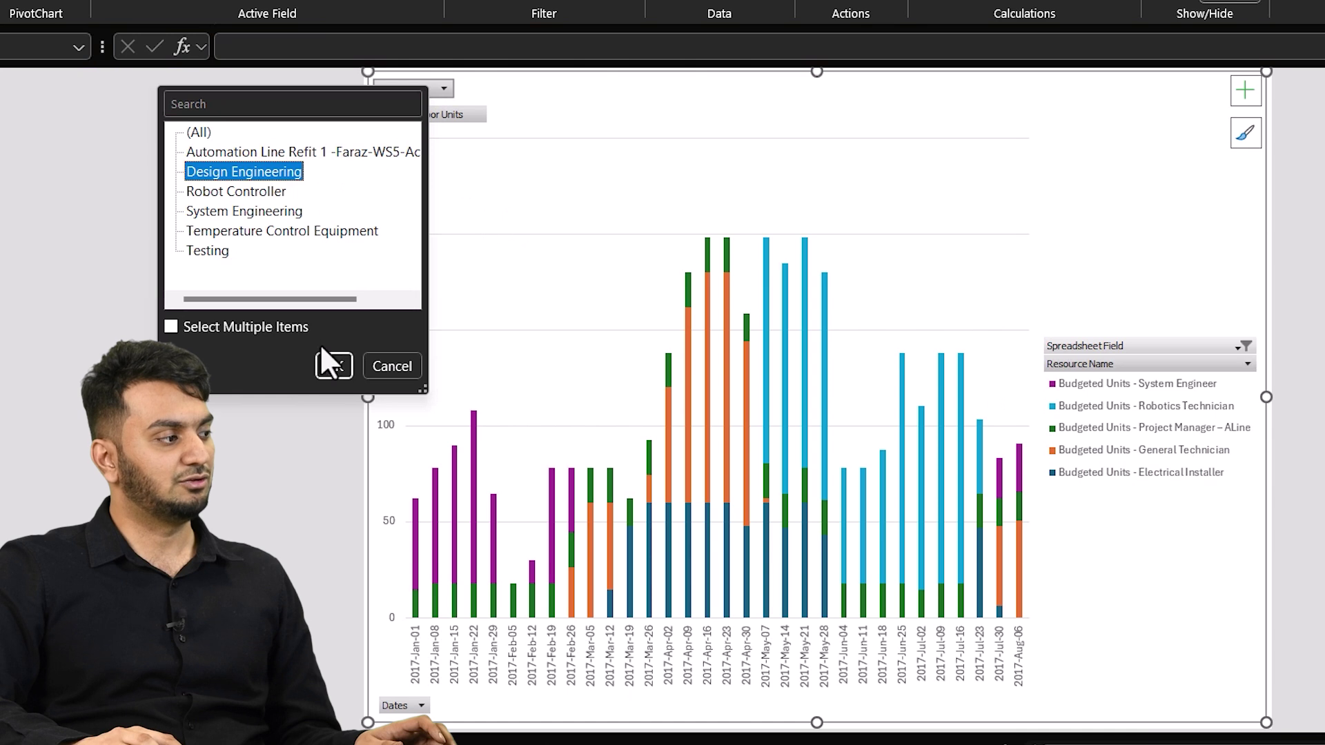
{"action": "left_click", "coordinate": [334, 366]}
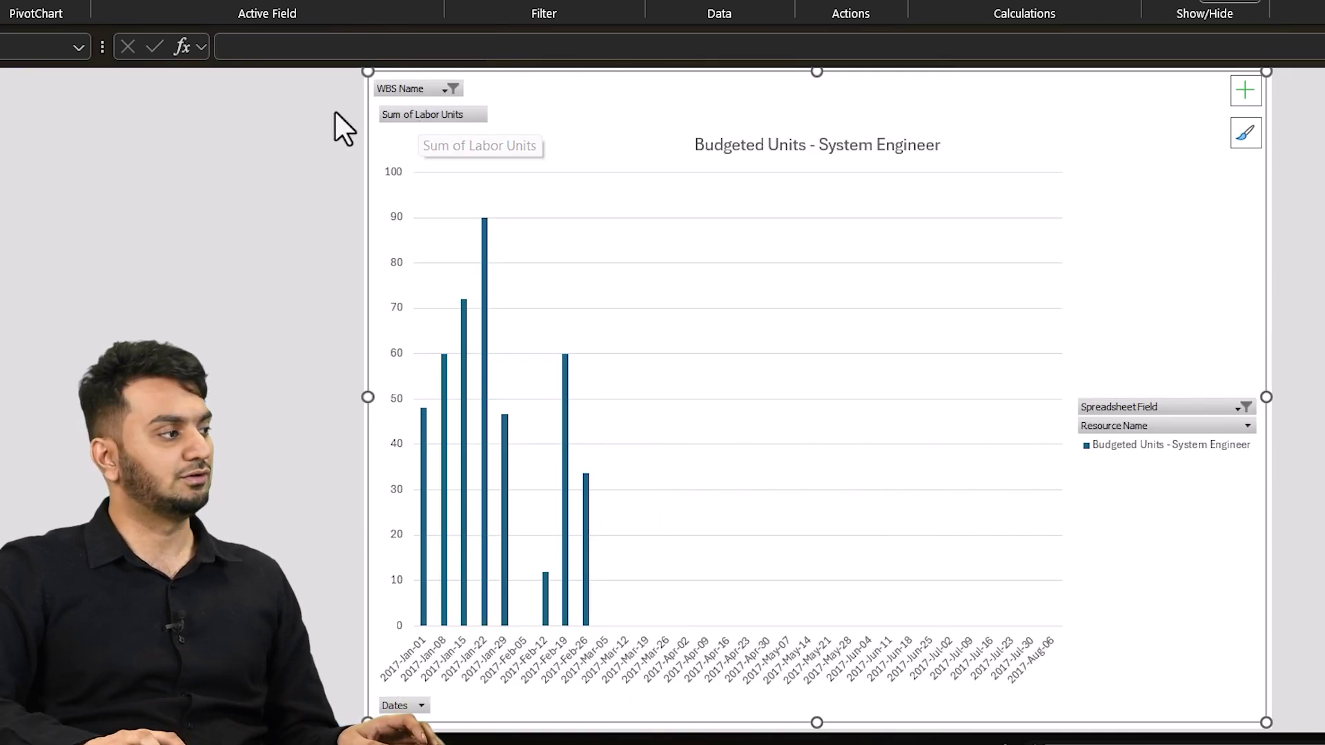
{"action": "left_click", "coordinate": [397, 88]}
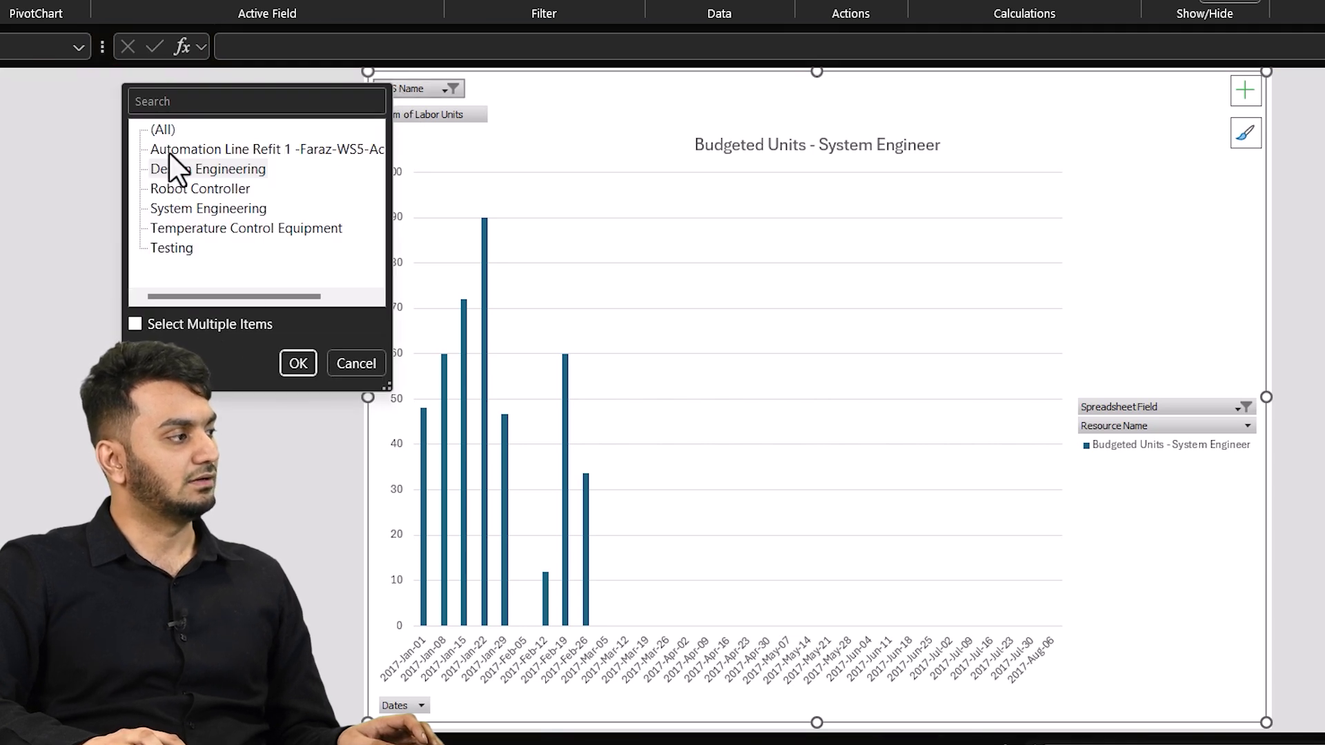
{"action": "left_click", "coordinate": [295, 361]}
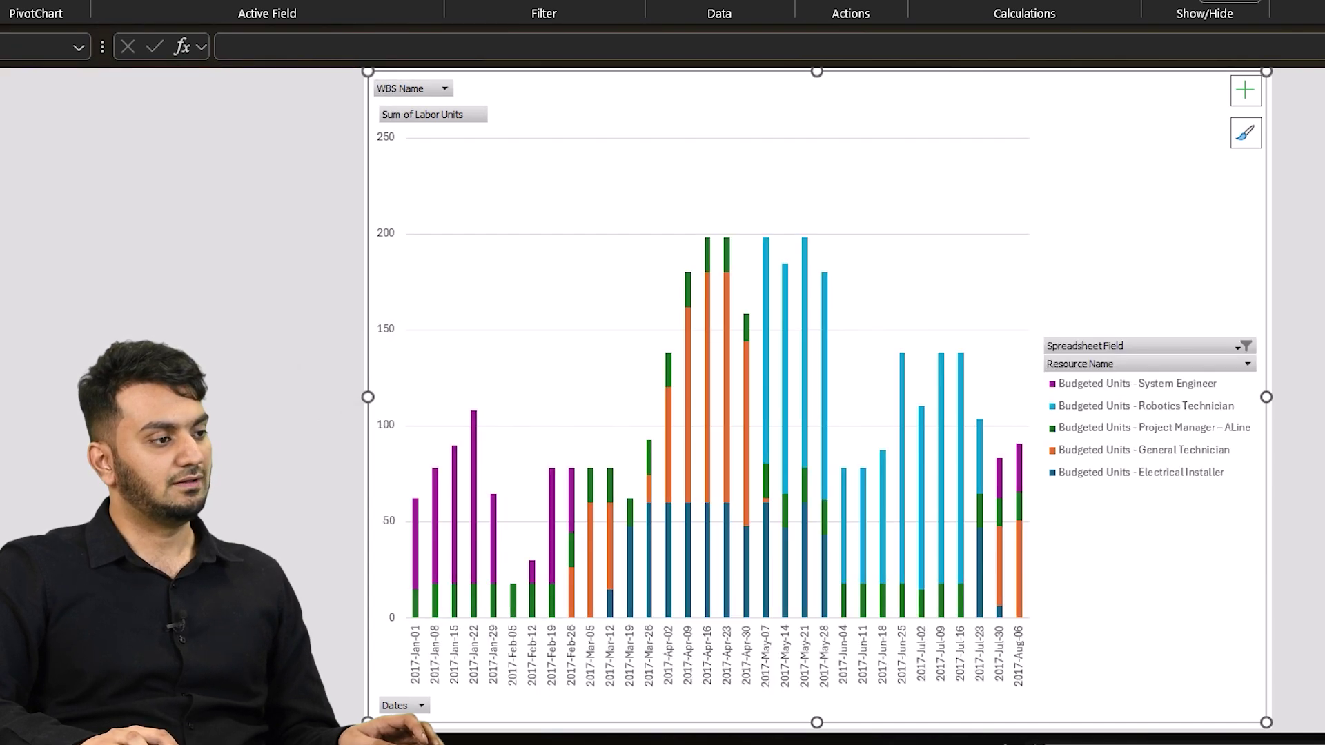
Filter the histogram's Resource Name field to show only Electrical Installer
{"action": "left_click", "coordinate": [1182, 363]}
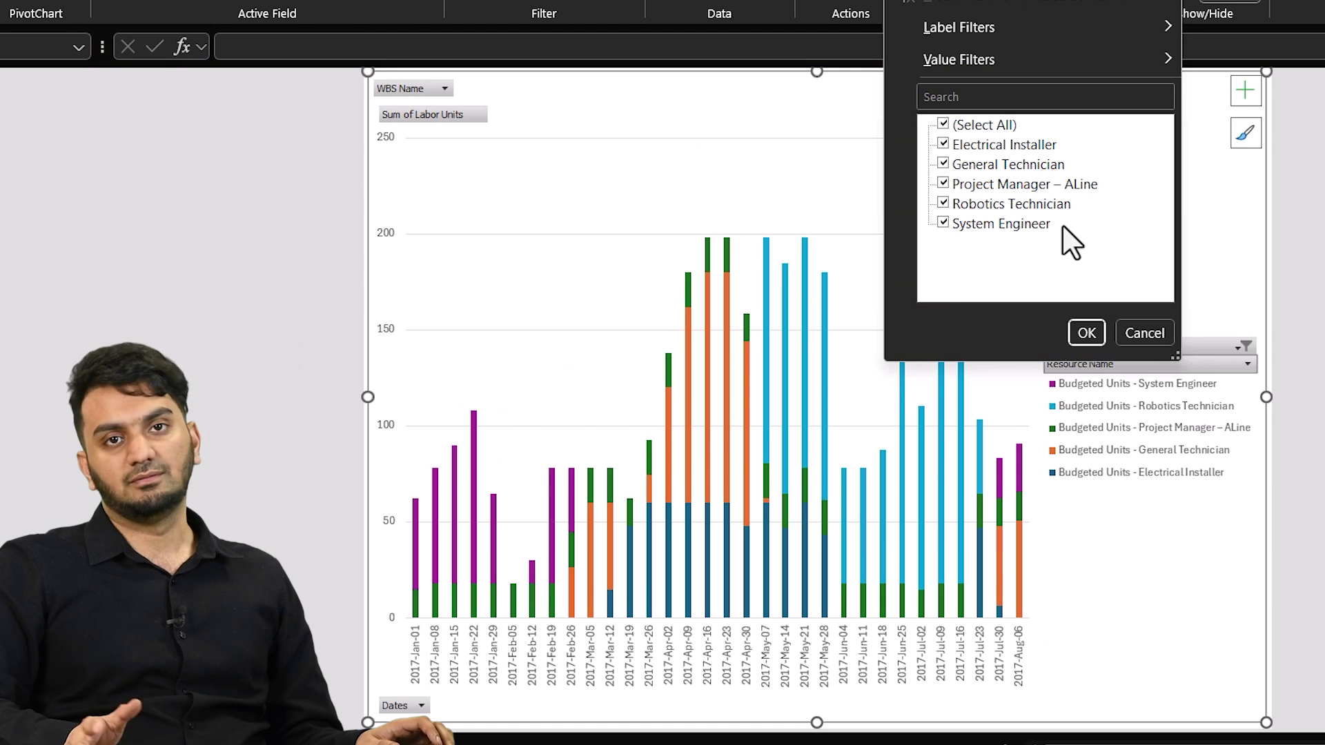
{"action": "left_click", "coordinate": [943, 124]}
{"action": "left_click", "coordinate": [943, 144]}
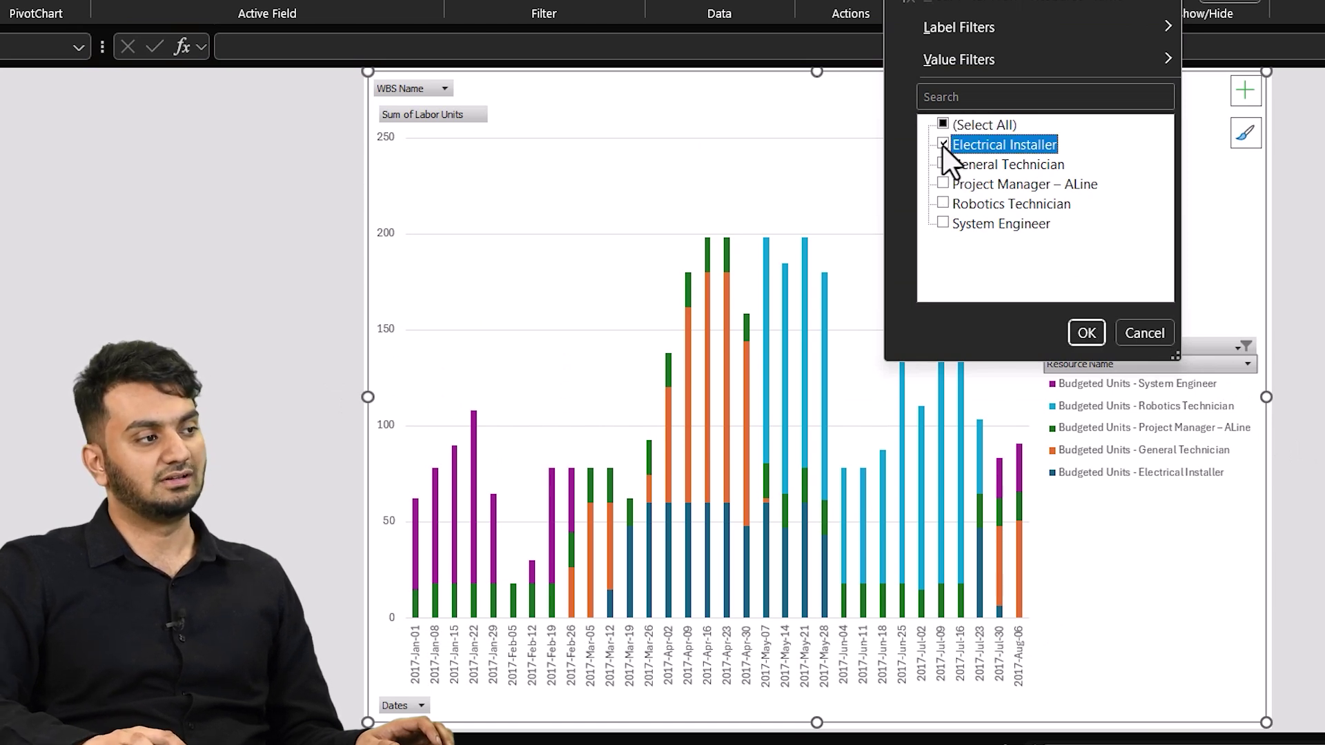
{"action": "left_click", "coordinate": [1084, 334]}
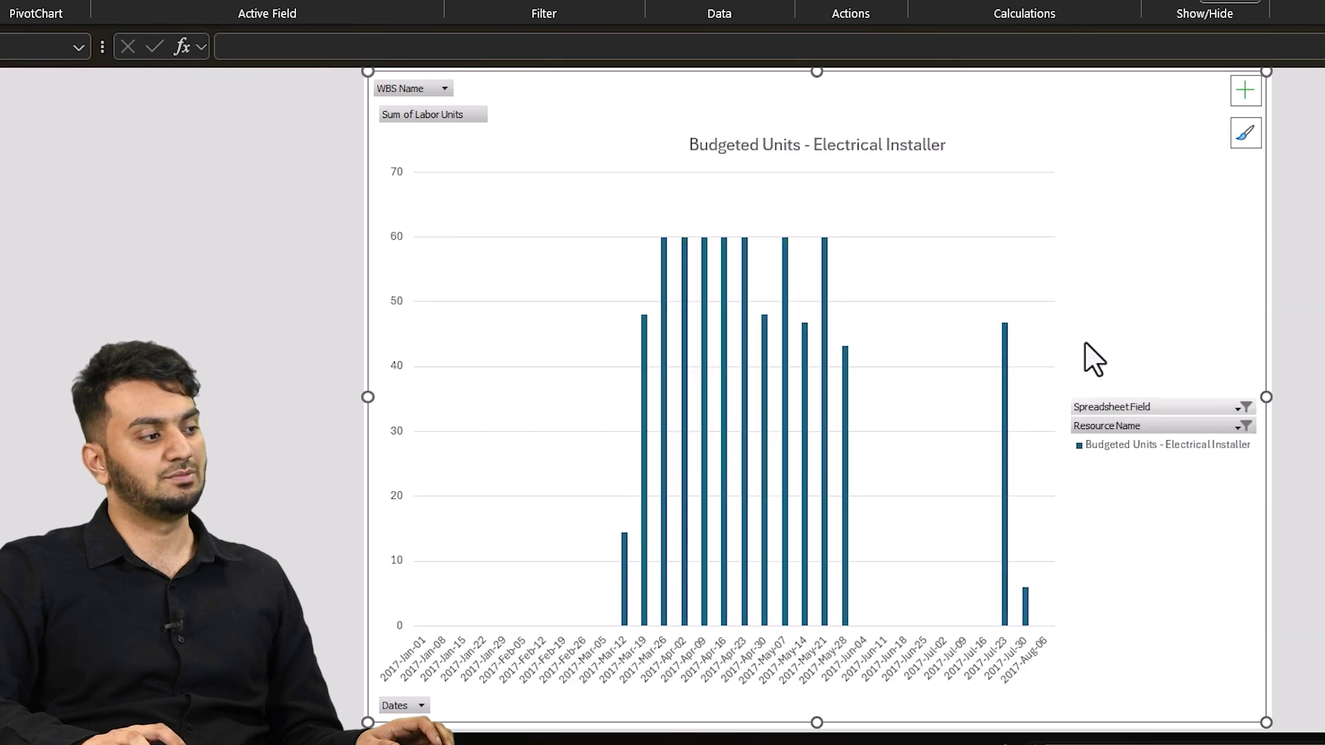